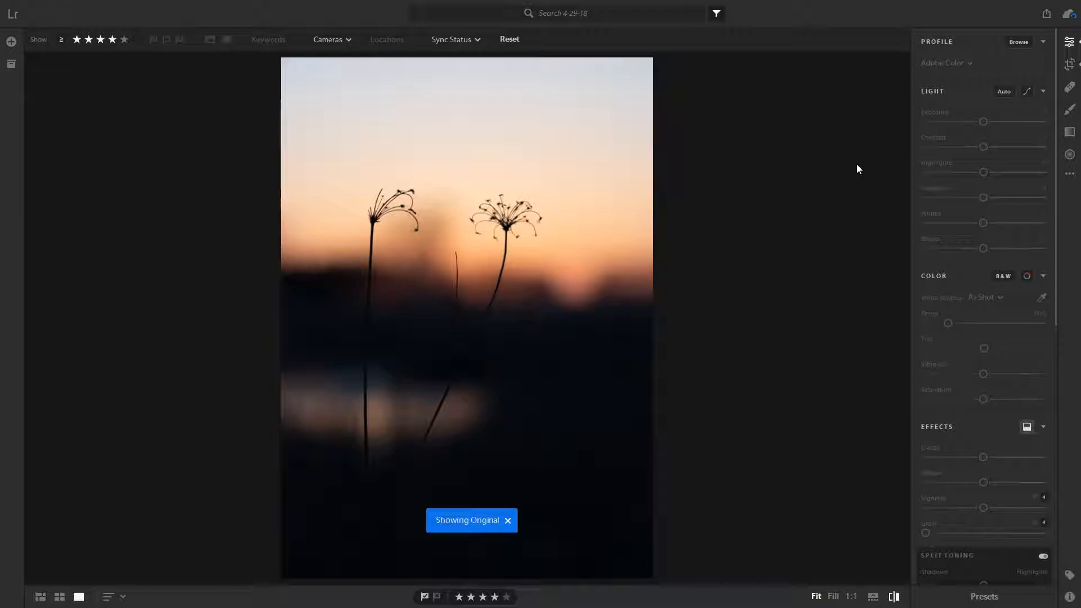
# Compare the edited plant silhouette photo with its original version and view its camera information.
pyautogui.press('\\')
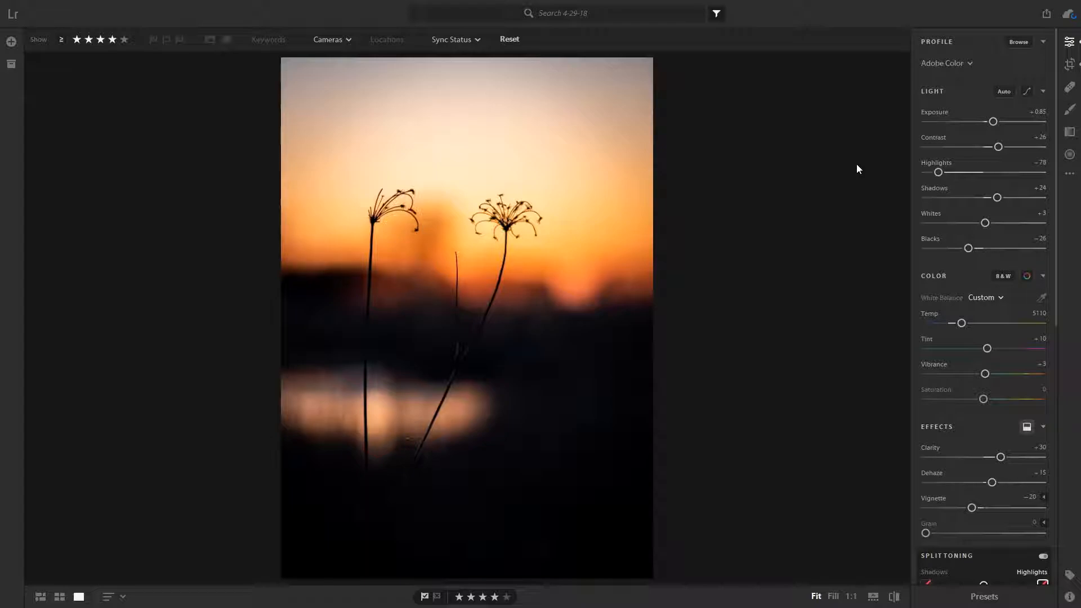
pyautogui.press('\\')
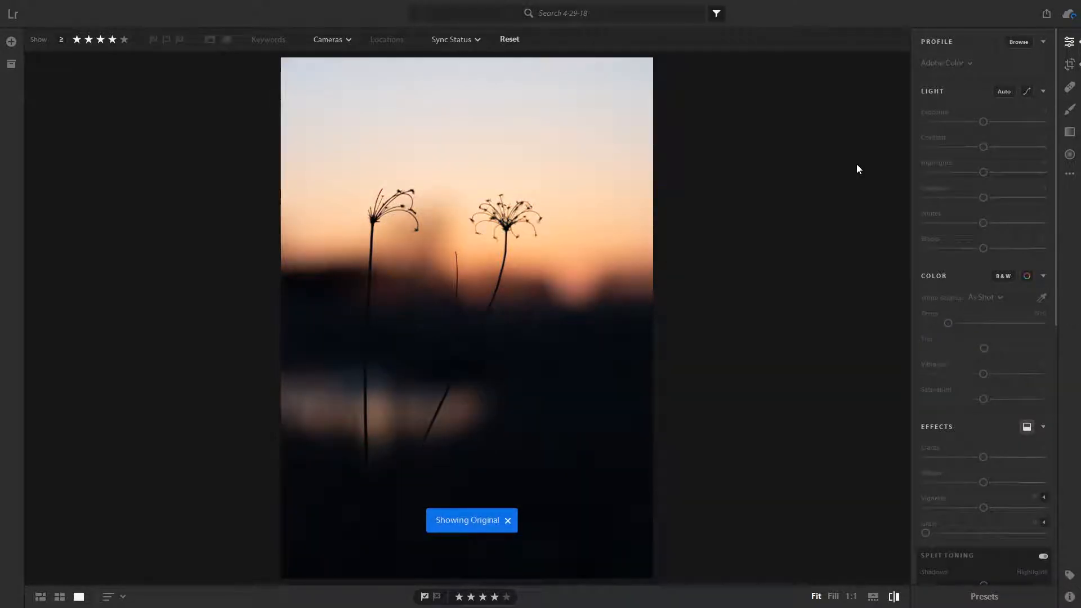
pyautogui.press('\\')
pyautogui.press('\\')
pyautogui.press('\\')
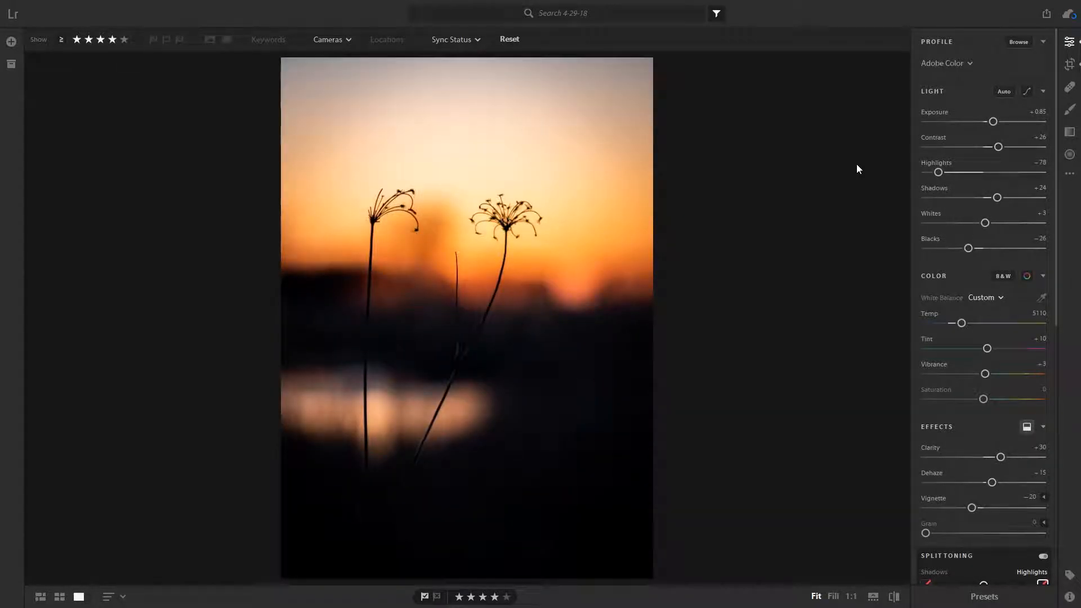
pyautogui.press('\\')
pyautogui.press('\\')
pyautogui.press('\\')
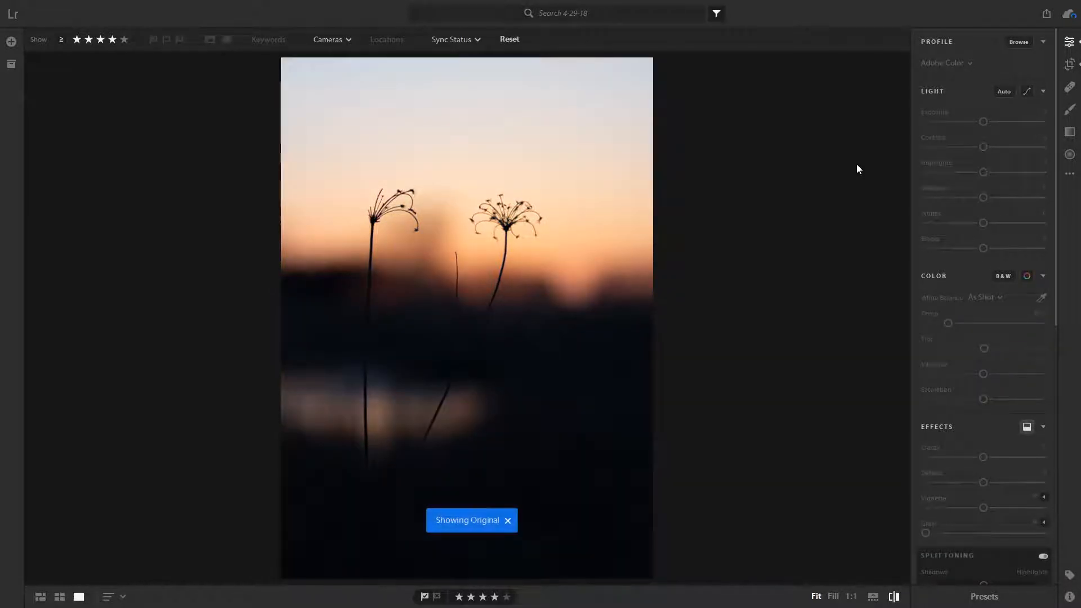
pyautogui.press('\\')
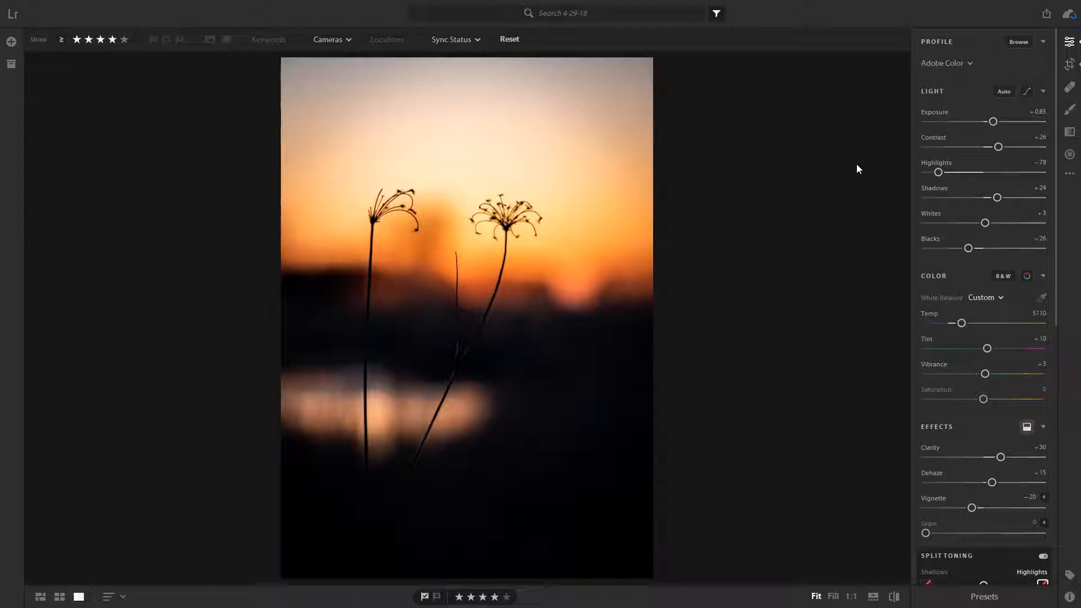
pyautogui.click(1070, 596)
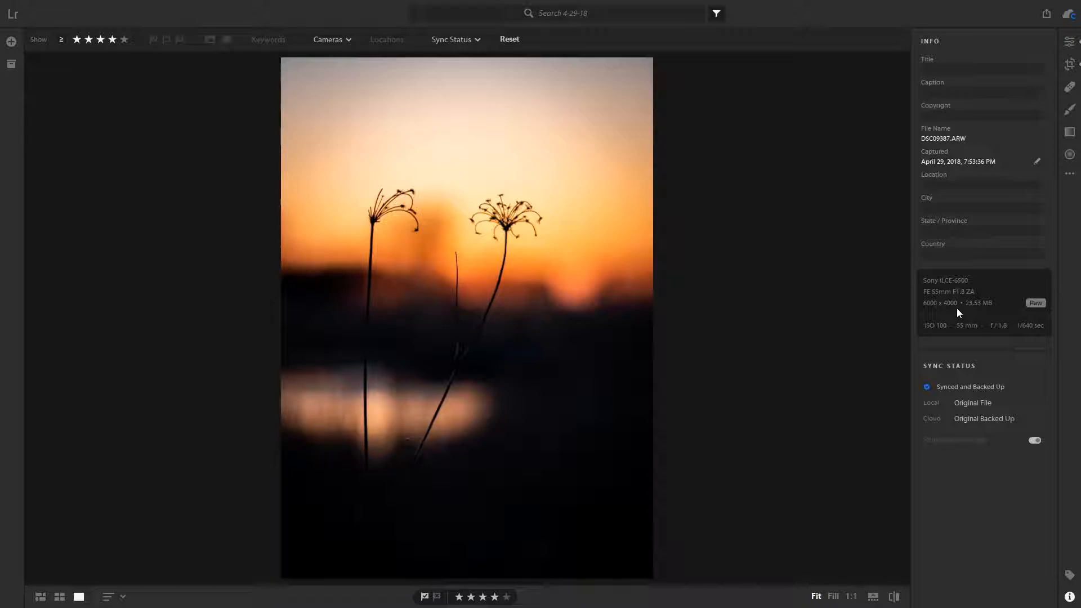
# Open the previous photo, DSC09382.ARW, straighten the sunset landscape with the Crop tool and return to the edit controls.
pyautogui.press('Left')
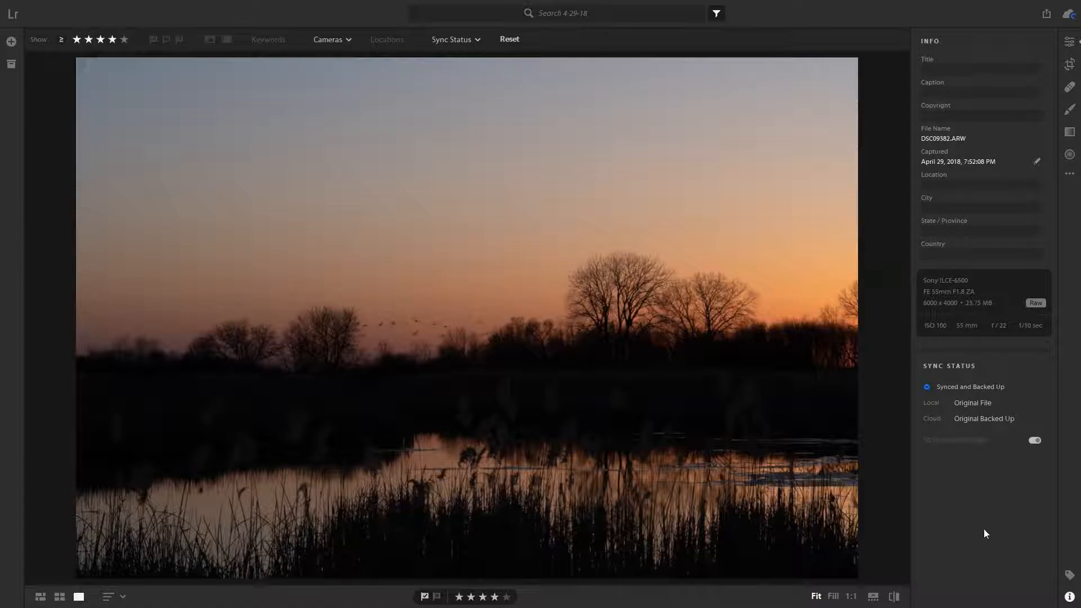
pyautogui.click(1069, 596)
pyautogui.press('c')
pyautogui.click(981, 86)
pyautogui.press('e')
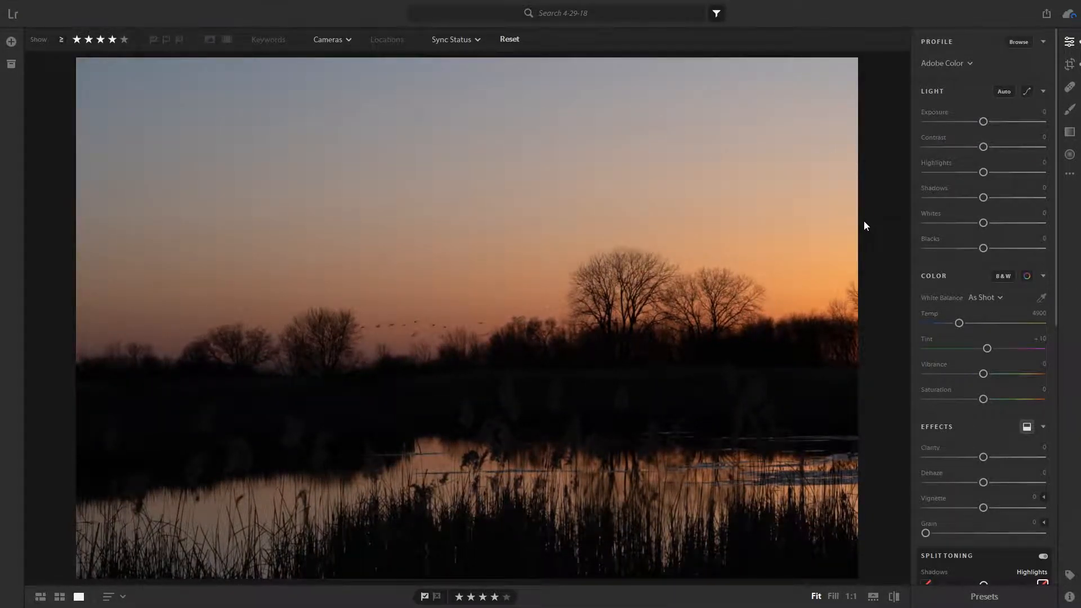
# Raise the sunset landscape's exposure to +0.44 and its contrast to +11.
pyautogui.click(986, 122)
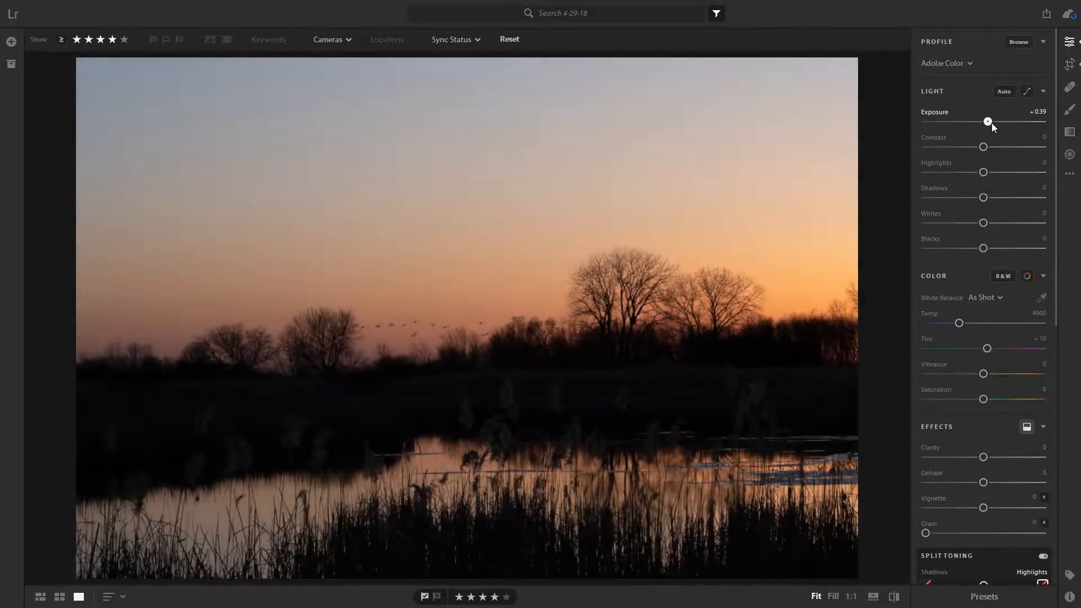
pyautogui.click(990, 146)
pyautogui.click(966, 172)
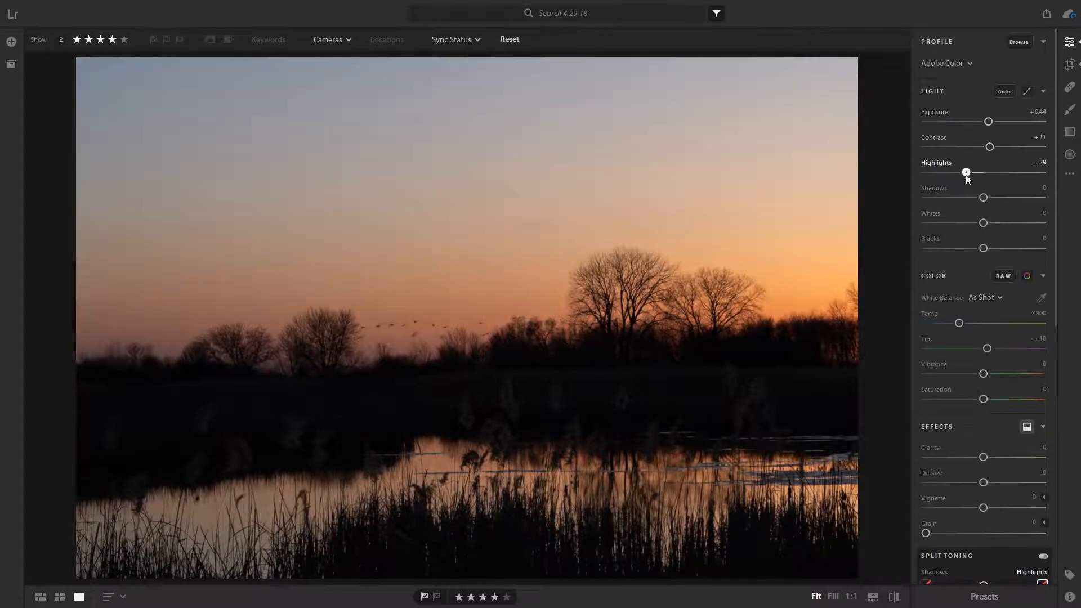
pyautogui.moveTo(965, 174); pyautogui.dragTo(958, 175)
pyautogui.doubleClick(938, 163)
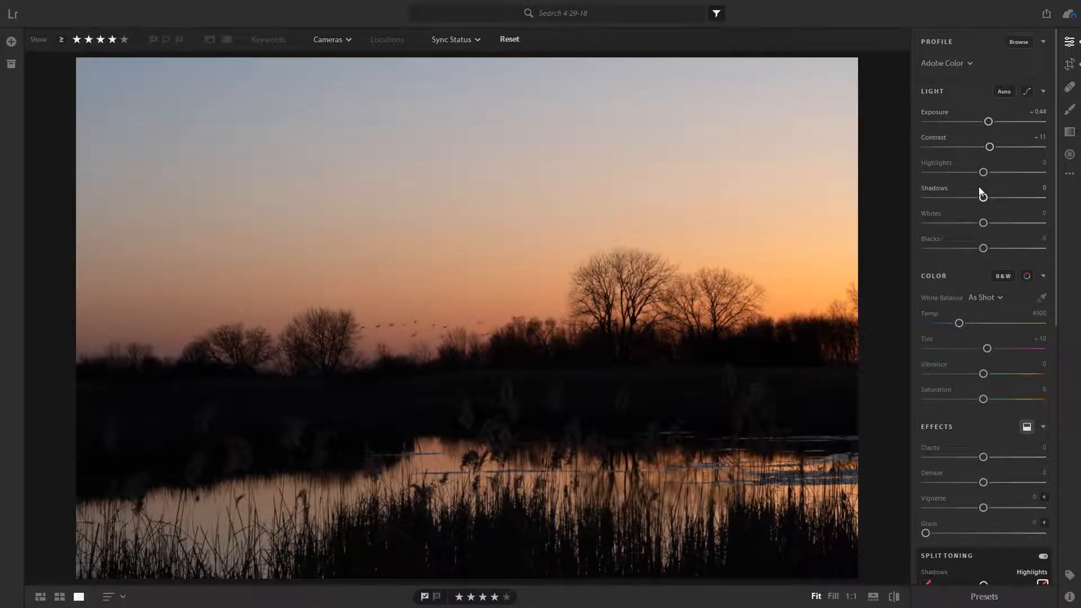
# Set the highlights to -35 and the shadows to +15.
pyautogui.moveTo(981, 172); pyautogui.dragTo(964, 172)
pyautogui.click(1038, 163)
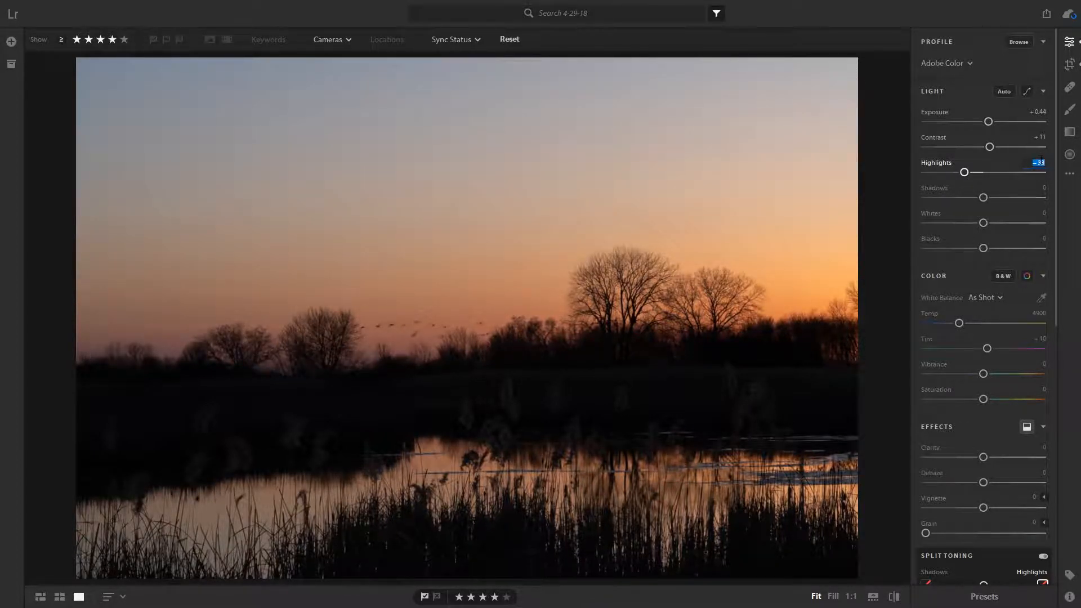
pyautogui.press('BackSpace')
pyautogui.write('-35')
pyautogui.moveTo(988, 196); pyautogui.dragTo(990, 198)
pyautogui.click(1036, 187)
pyautogui.write('15')
pyautogui.press('Return')
# Set the whites to +20 and the blacks to +10.
pyautogui.moveTo(984, 225); pyautogui.dragTo(995, 196)
pyautogui.click(1039, 211)
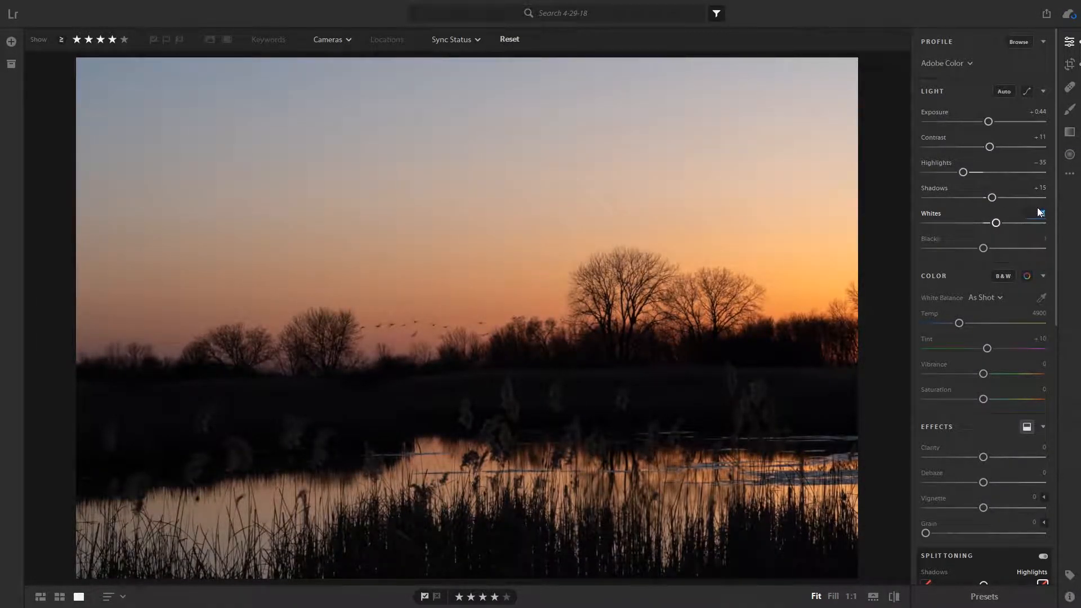
pyautogui.write('20')
pyautogui.press('Return')
pyautogui.moveTo(983, 248); pyautogui.dragTo(992, 249)
pyautogui.write('10')
pyautogui.press('Return')
# Shape the tone curve into a gentle S by lowering the dark tones and raising the lights, and compare with the original.
pyautogui.click(1024, 89)
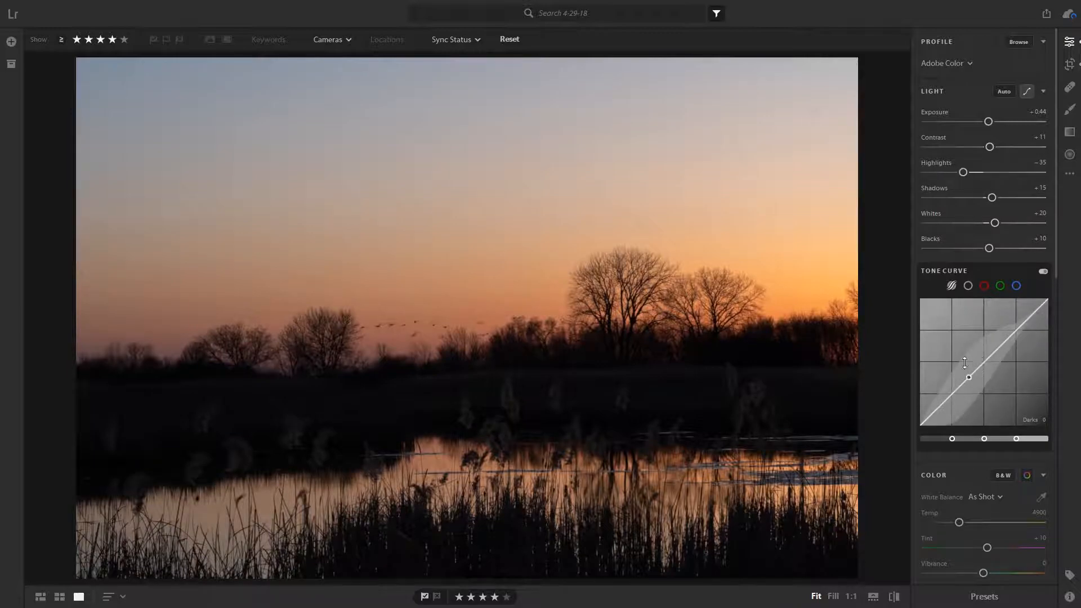
pyautogui.moveTo(951, 356); pyautogui.dragTo(951, 377)
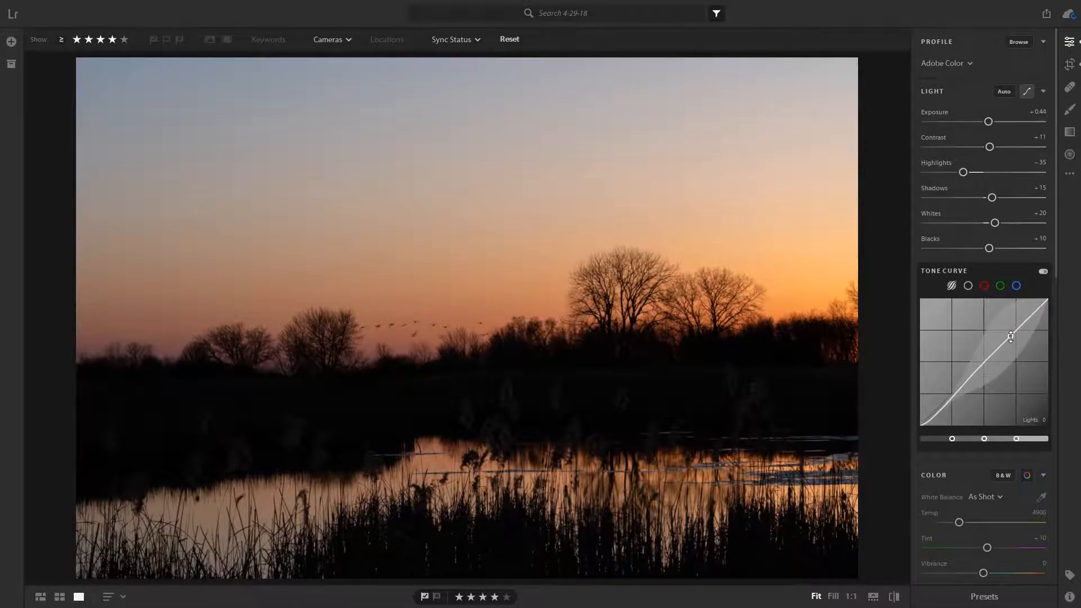
pyautogui.moveTo(1012, 335); pyautogui.dragTo(1012, 331)
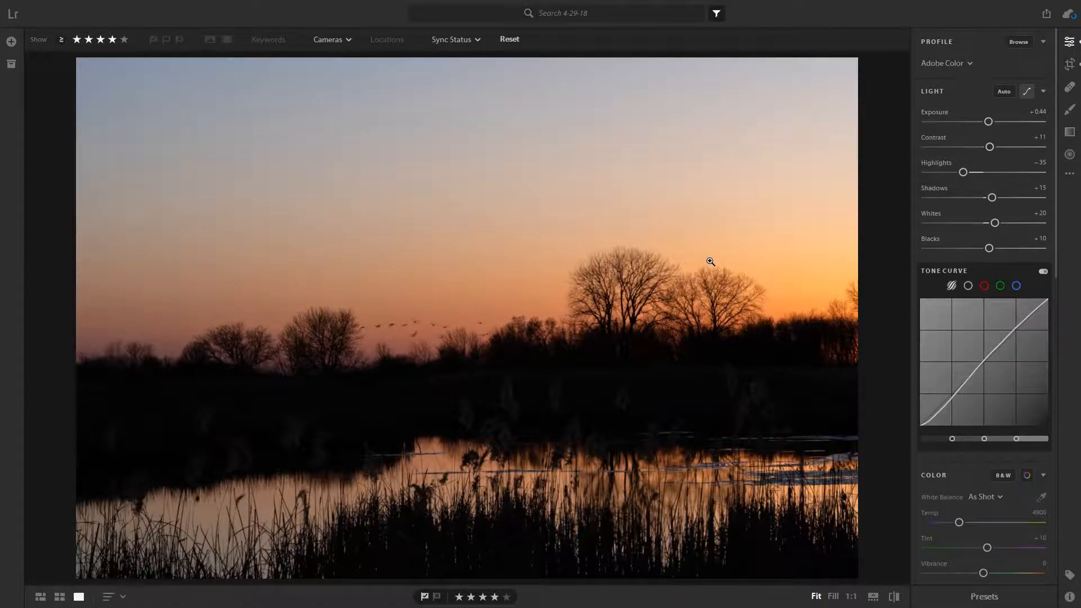
pyautogui.press('\\')
pyautogui.press('\\')
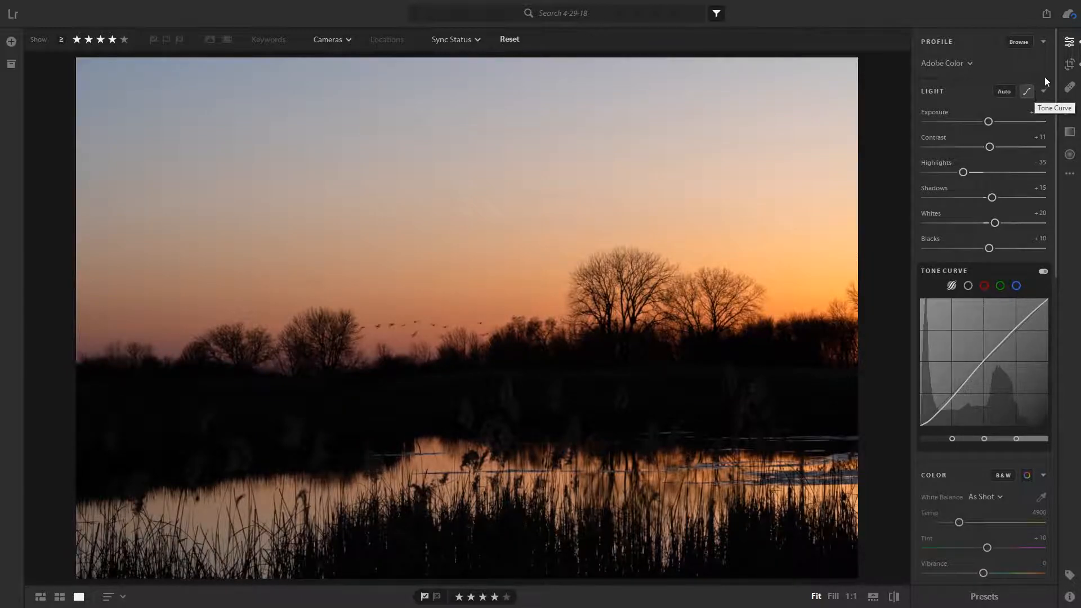
# Collapse the tone curve and light settings and apply the Adobe Landscape profile.
pyautogui.click(1027, 90)
pyautogui.click(971, 92)
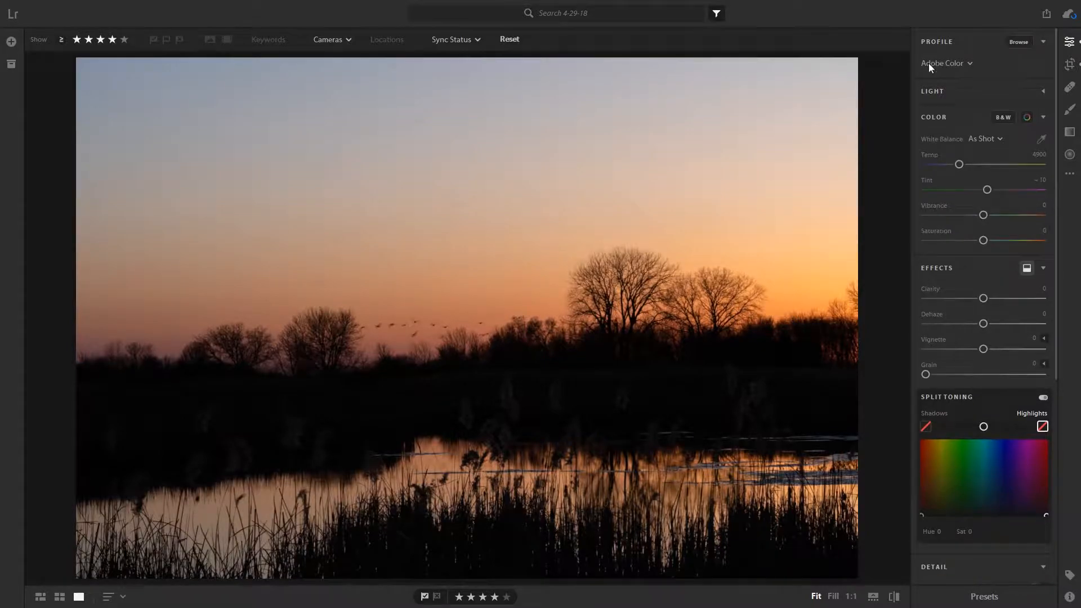
pyautogui.click(958, 64)
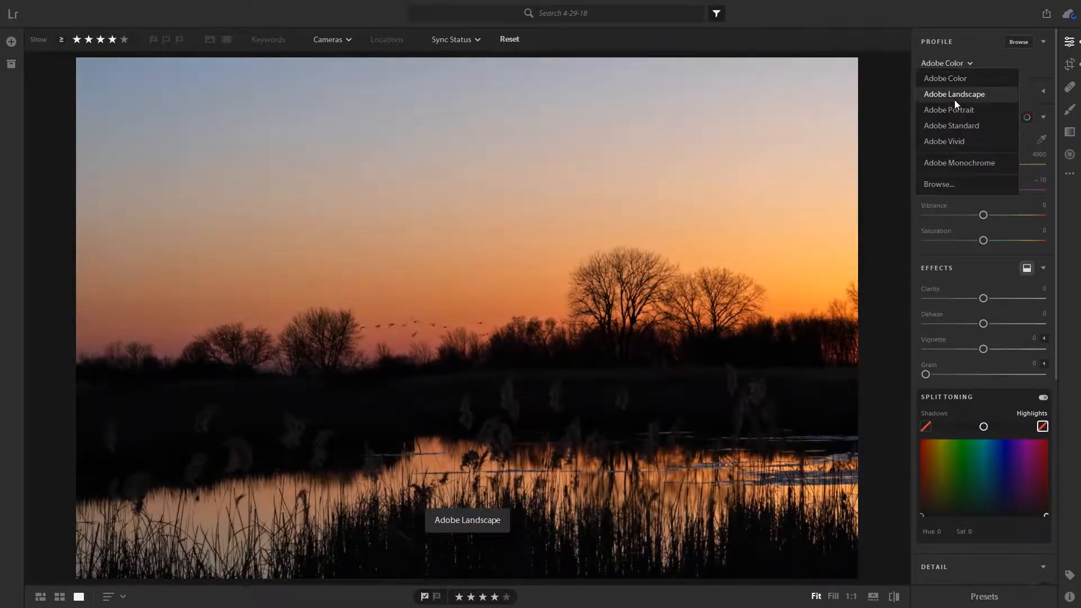
pyautogui.click(954, 96)
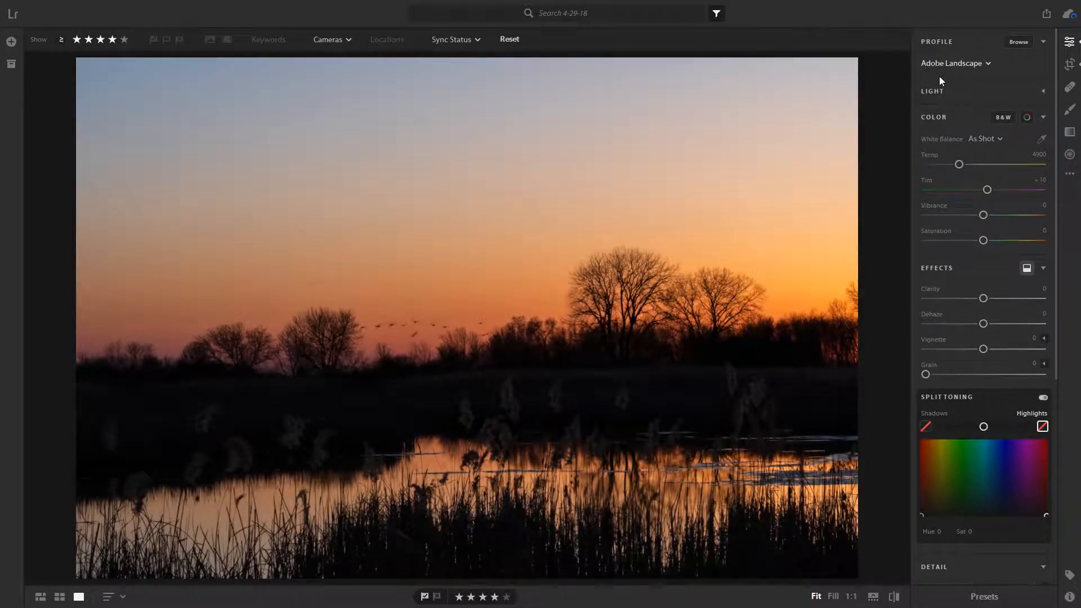
# Try the Auto, Daylight and Cloudy white balance presets on the sunset landscape.
pyautogui.click(981, 138)
pyautogui.click(983, 170)
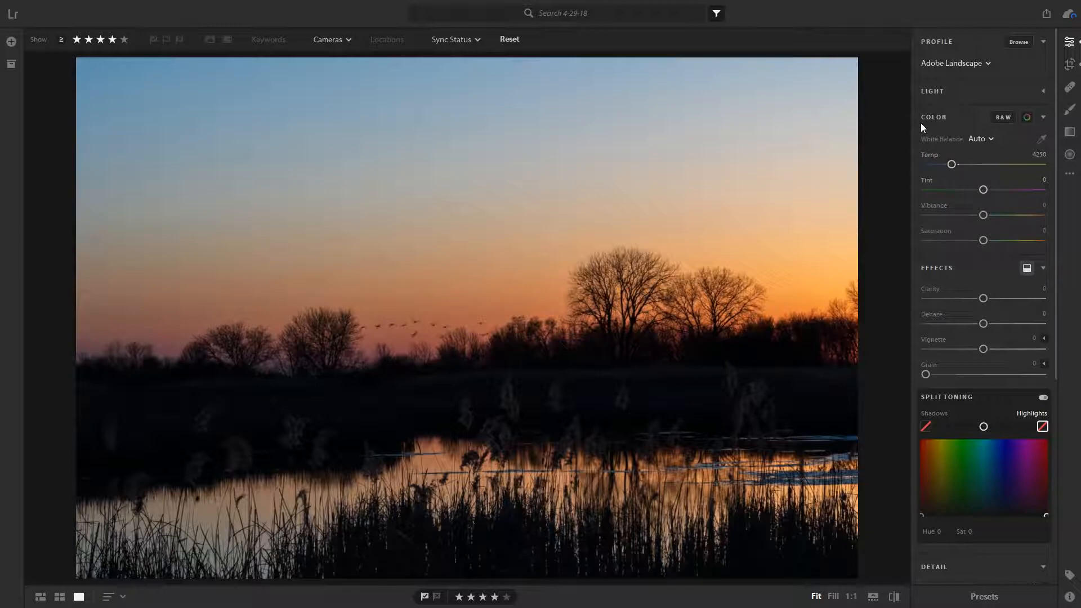
pyautogui.click(980, 138)
pyautogui.click(984, 191)
pyautogui.click(993, 139)
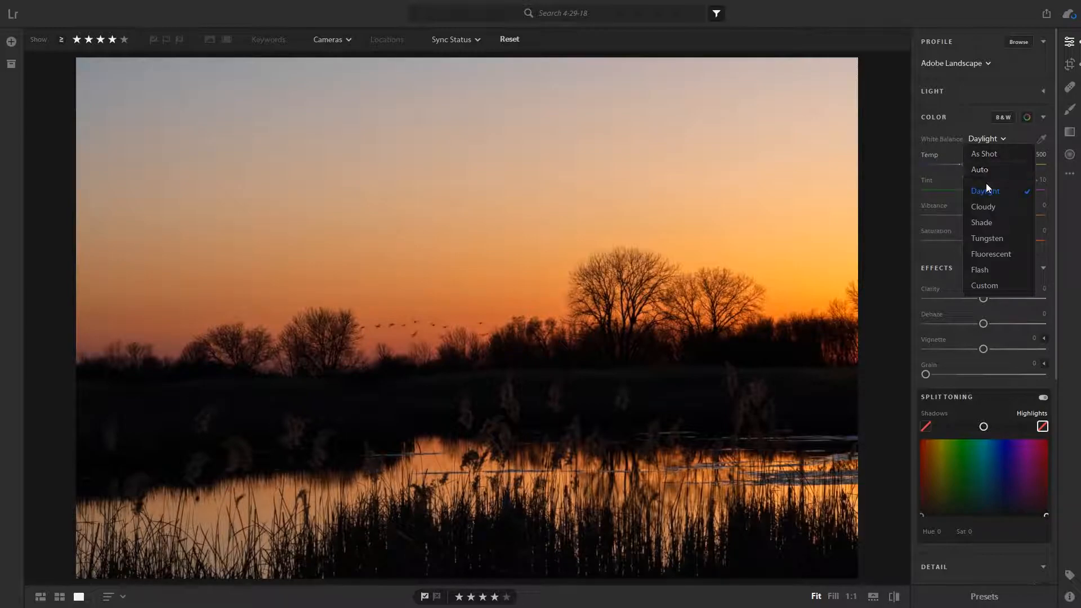
pyautogui.click(982, 208)
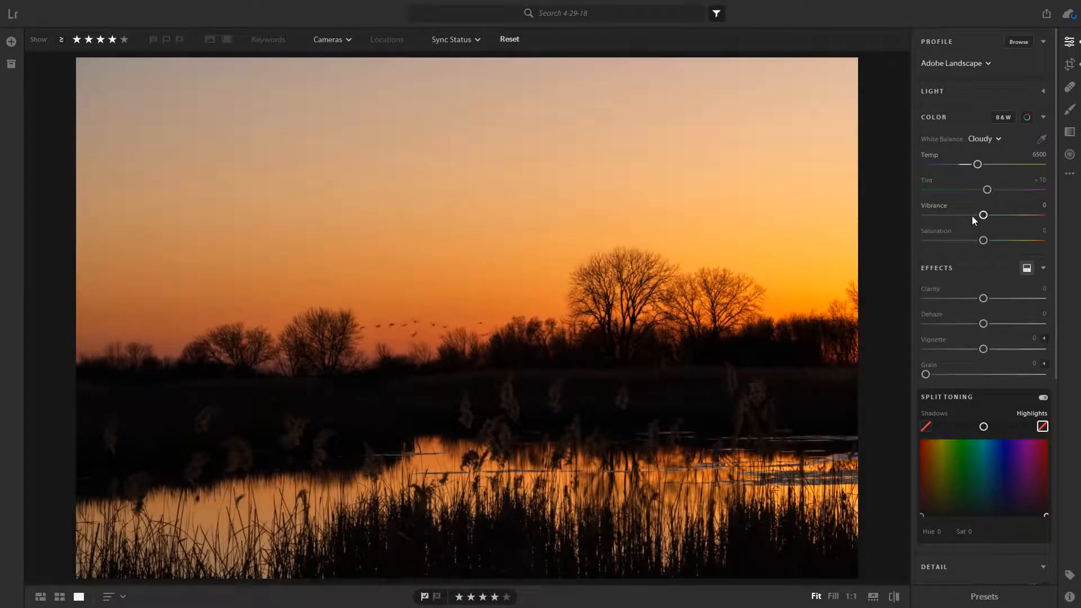
pyautogui.click(990, 140)
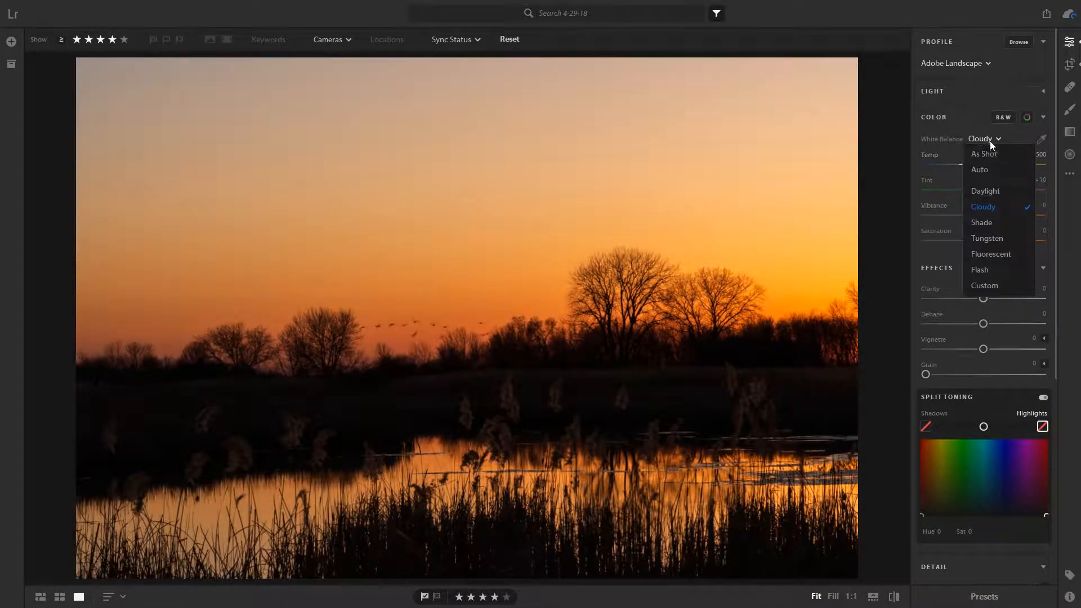
pyautogui.click(990, 188)
# Set the white balance temperature to 5000 and the vibrance to +15.
pyautogui.click(1038, 156)
pyautogui.press('BackSpace')
pyautogui.write('5000')
pyautogui.press('Return')
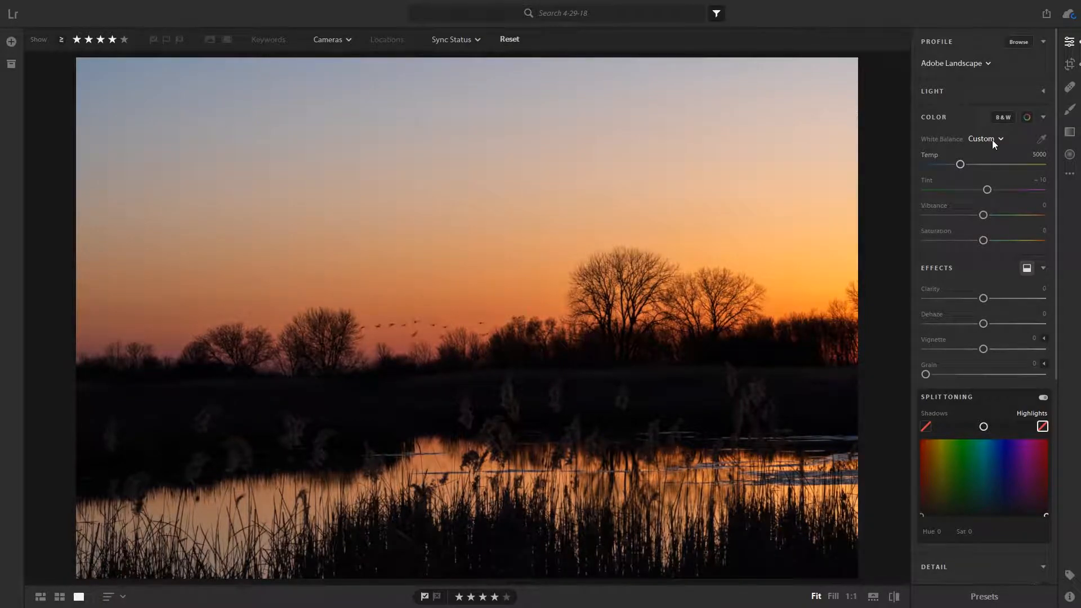
pyautogui.moveTo(985, 218); pyautogui.dragTo(991, 216)
pyautogui.write('15')
pyautogui.press('Return')
# Set the clarity to +12 and the dehaze to +20.
pyautogui.moveTo(988, 302)
pyautogui.mouseDown()
pyautogui.moveTo(1018, 299)
pyautogui.moveTo(1004, 300)
pyautogui.mouseUp()
pyautogui.click(1041, 288)
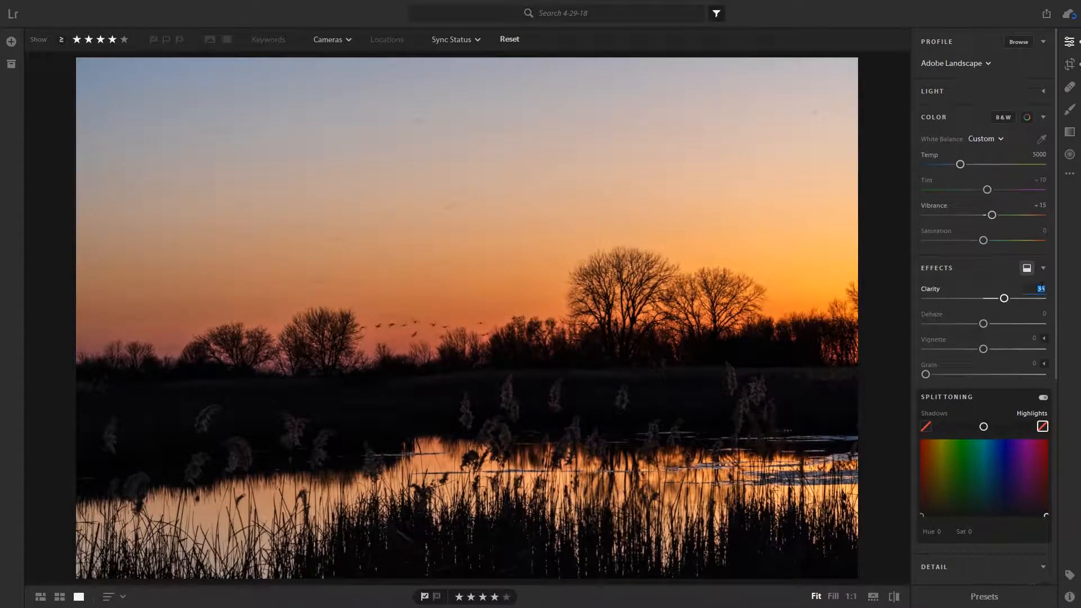
pyautogui.write('12')
pyautogui.press('Return')
pyautogui.moveTo(984, 325)
pyautogui.mouseDown()
pyautogui.moveTo(1012, 331)
pyautogui.moveTo(997, 332)
pyautogui.mouseUp()
pyautogui.write('20')
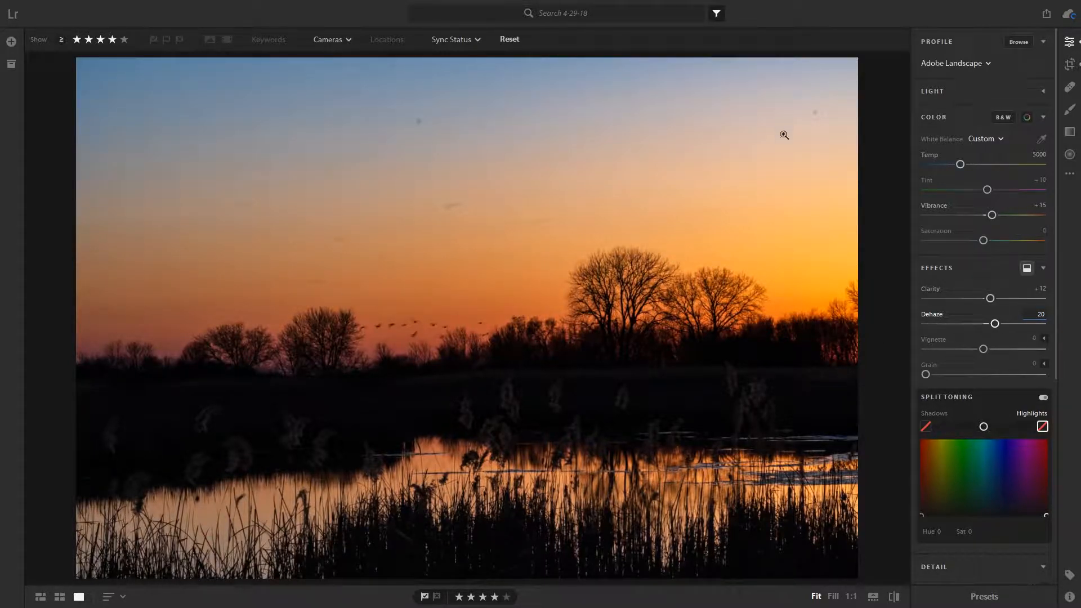
# Heal the dust spots near the upper edge of the sky, from the far right to the middle, using the Healing Brush in Heal mode.
pyautogui.click(1069, 109)
pyautogui.press('h')
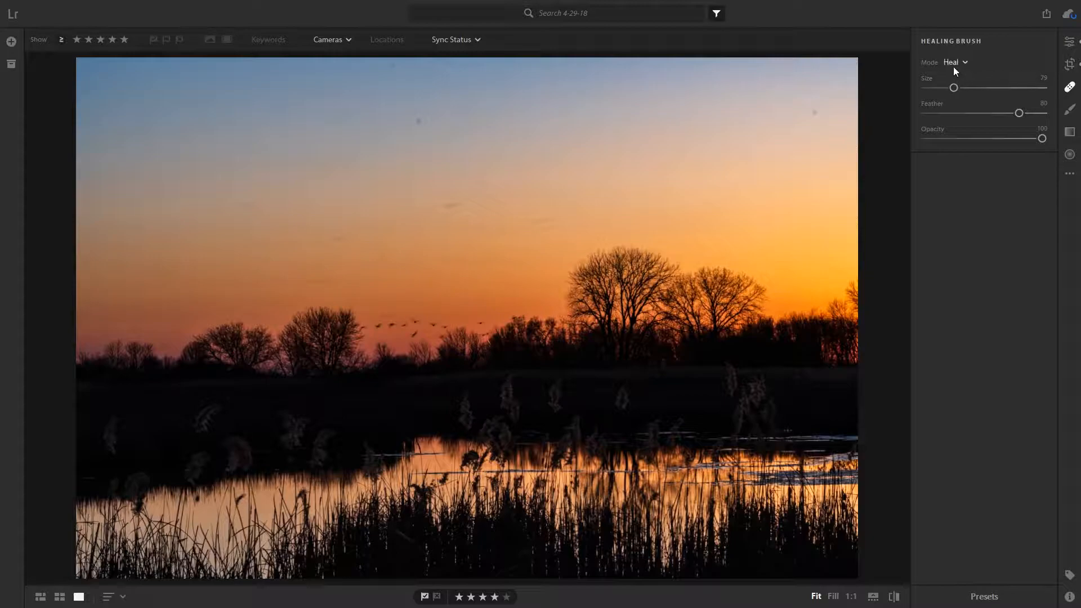
pyautogui.click(813, 111)
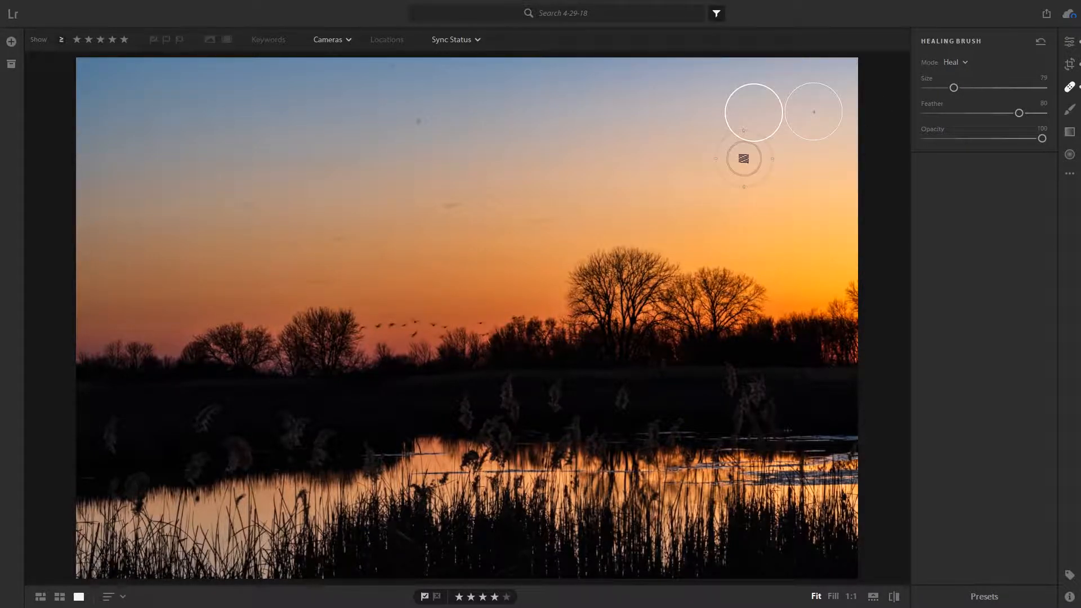
pyautogui.click(745, 159)
pyautogui.click(517, 162)
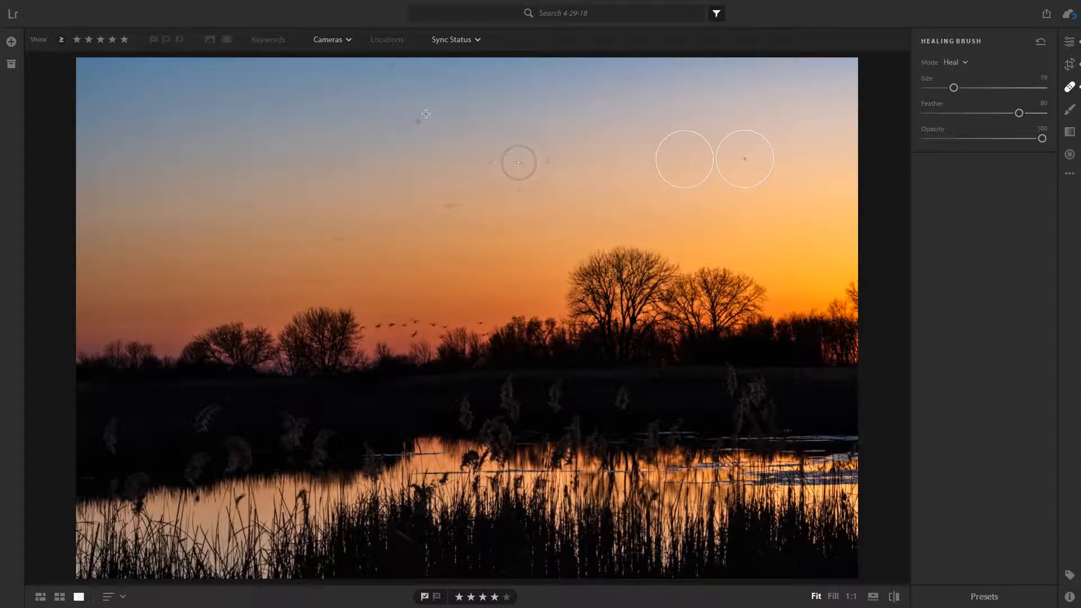
pyautogui.click(419, 122)
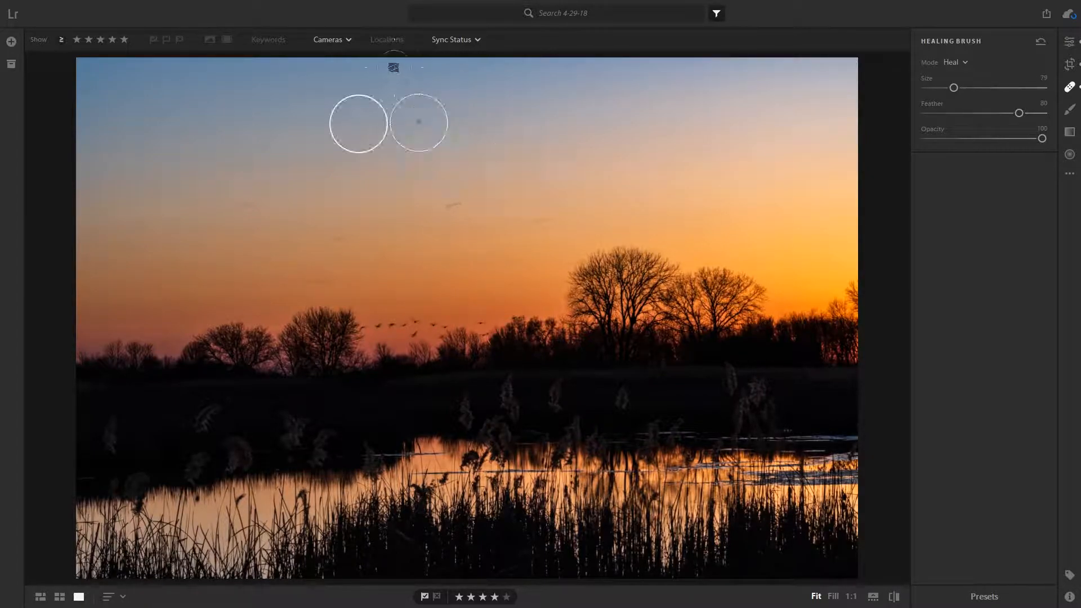
pyautogui.click(393, 67)
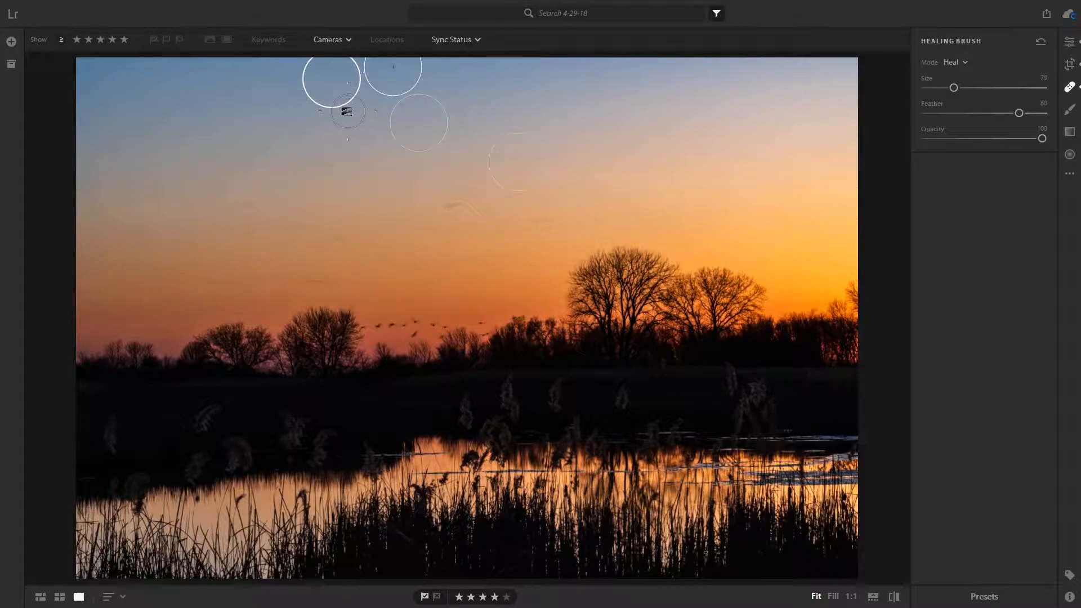
# Heal the remaining spots across the upper left and middle of the sky and return to the edit settings.
pyautogui.click(327, 166)
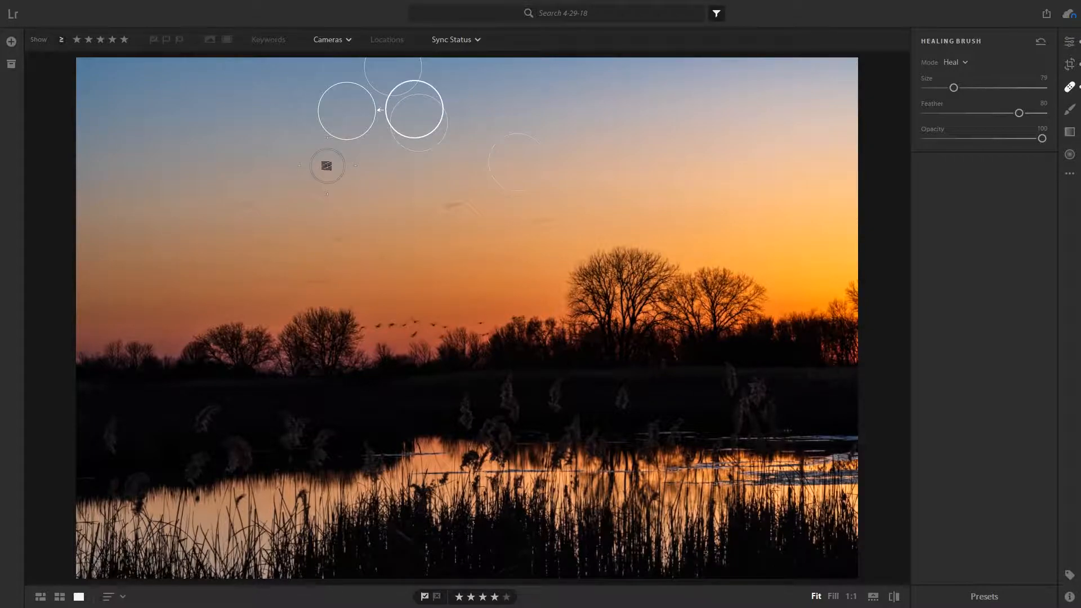
pyautogui.click(179, 104)
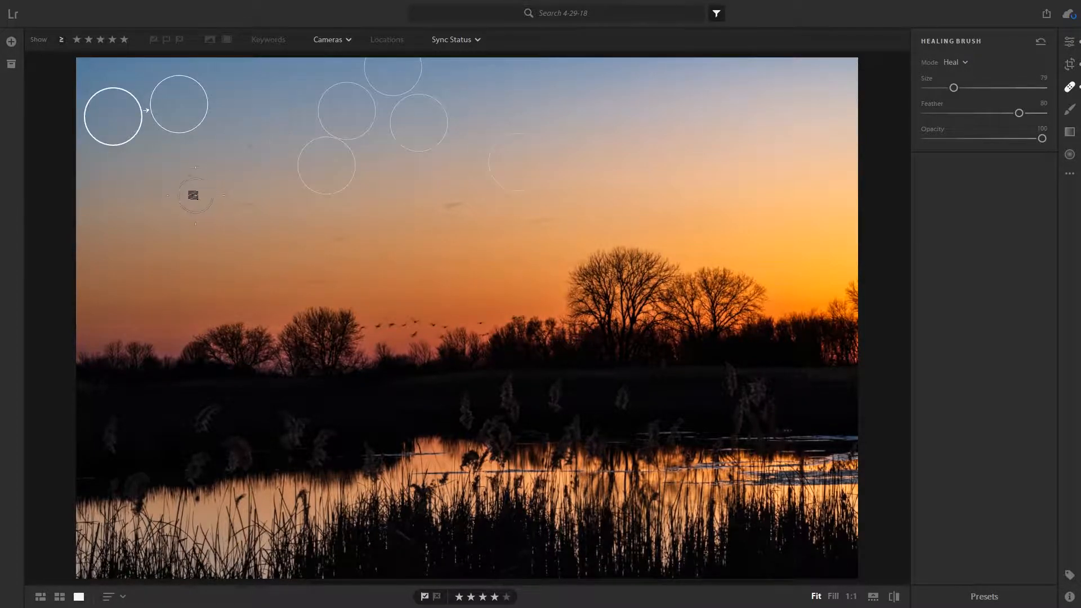
pyautogui.click(88, 93)
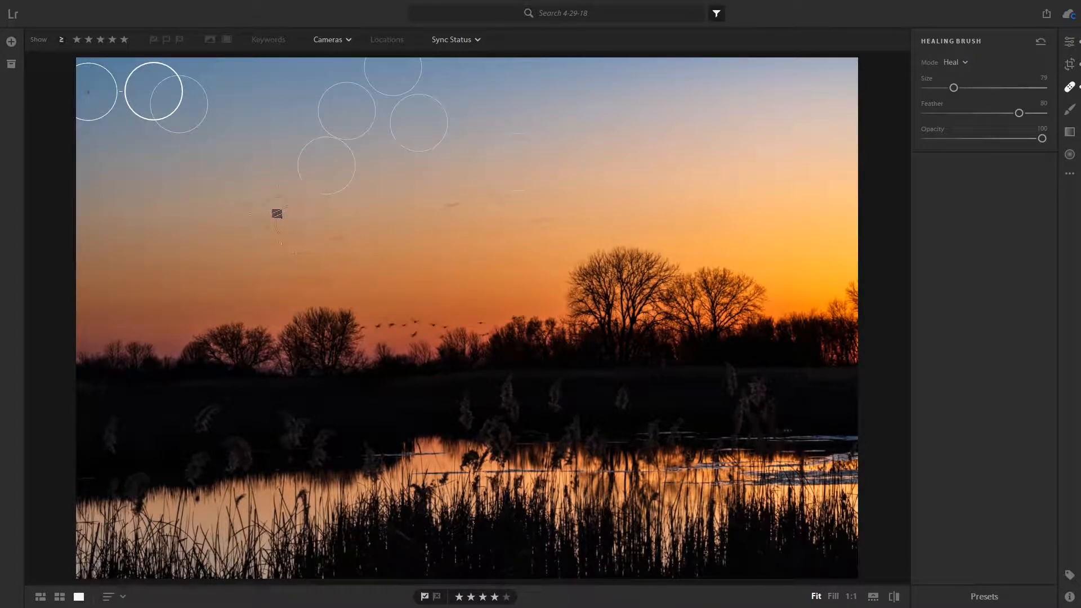
pyautogui.click(247, 204)
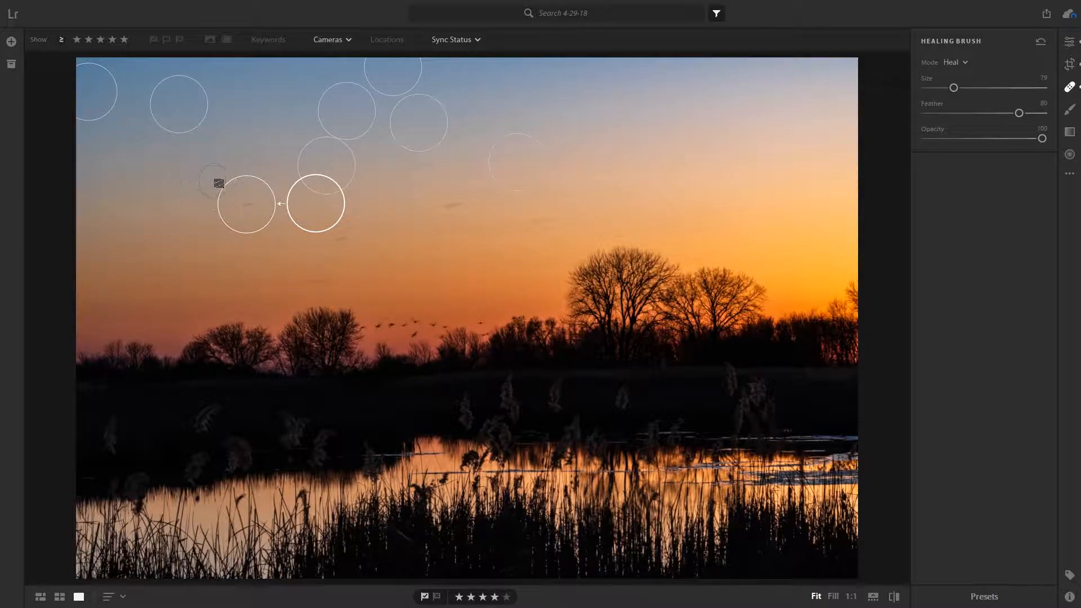
pyautogui.click(186, 174)
pyautogui.click(347, 109)
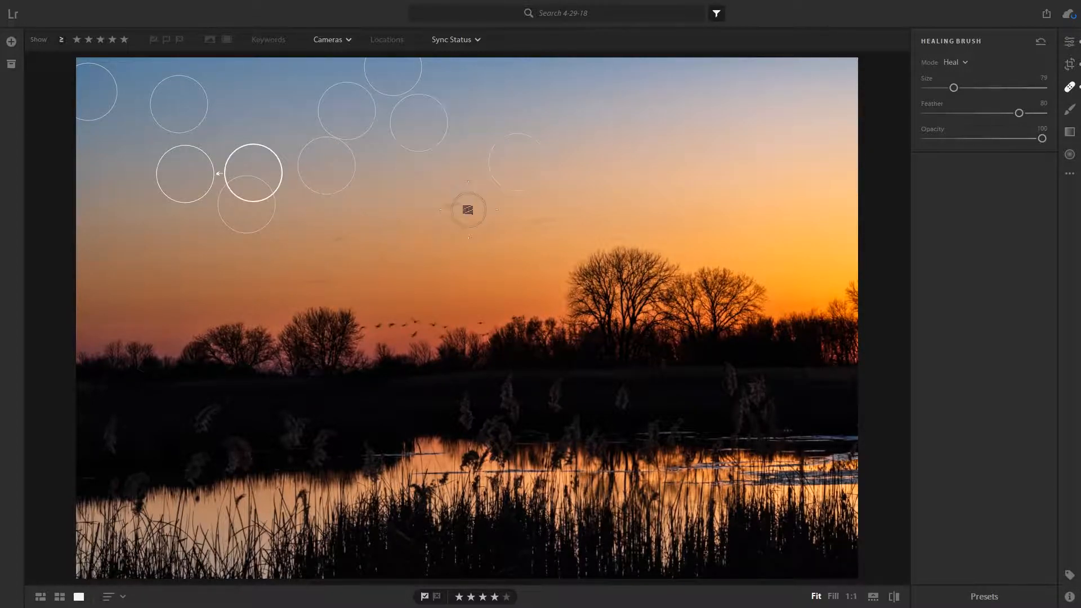
pyautogui.click(451, 203)
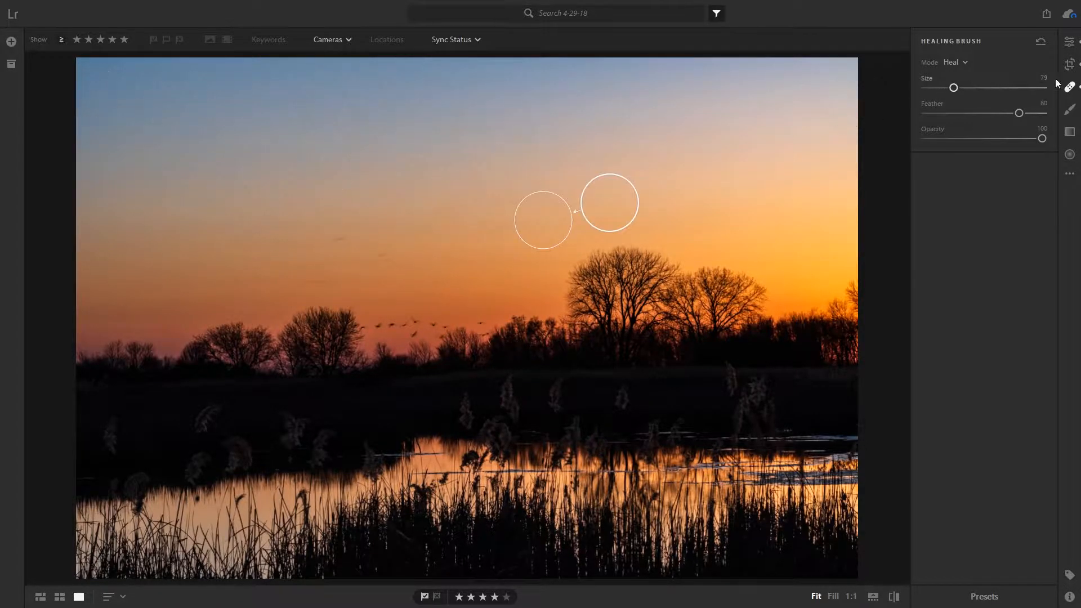
pyautogui.click(1070, 42)
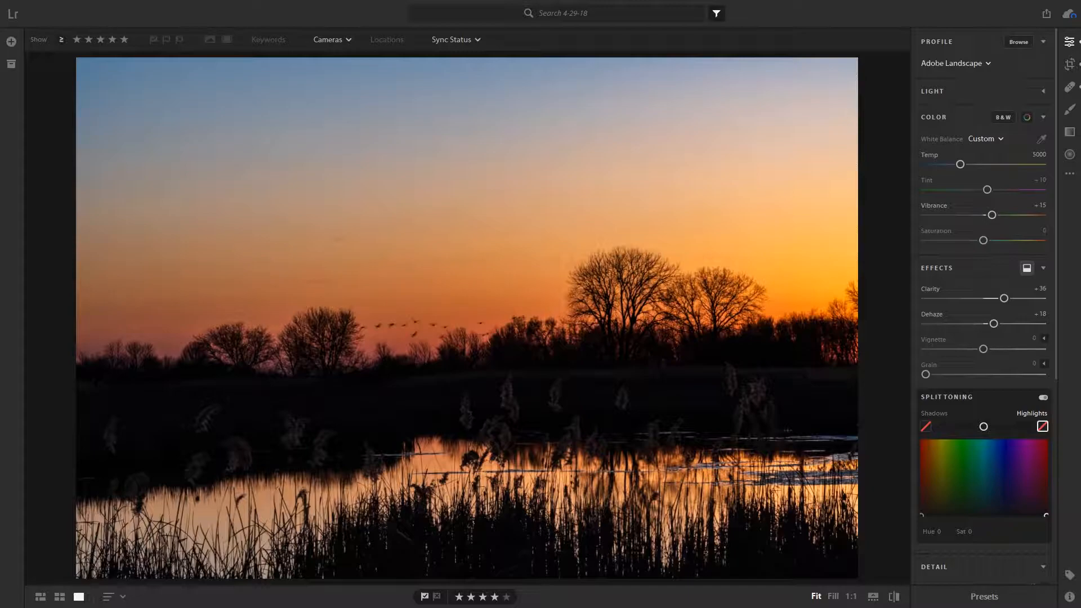
# Reposition existing heal spots in the upper sky and heal the leftover marks lower in the left sky, above the trees.
pyautogui.click(1070, 87)
pyautogui.moveTo(338, 111)
pyautogui.mouseDown()
pyautogui.moveTo(292, 107)
pyautogui.moveTo(294, 91)
pyautogui.moveTo(289, 108)
pyautogui.mouseUp()
pyautogui.moveTo(435, 108)
pyautogui.mouseDown()
pyautogui.moveTo(364, 113)
pyautogui.moveTo(495, 104)
pyautogui.moveTo(427, 135)
pyautogui.moveTo(408, 154)
pyautogui.moveTo(415, 174)
pyautogui.mouseUp()
pyautogui.click(340, 240)
pyautogui.click(377, 257)
pyautogui.click(176, 231)
pyautogui.moveTo(125, 119); pyautogui.dragTo(119, 135)
pyautogui.moveTo(197, 130); pyautogui.dragTo(256, 105)
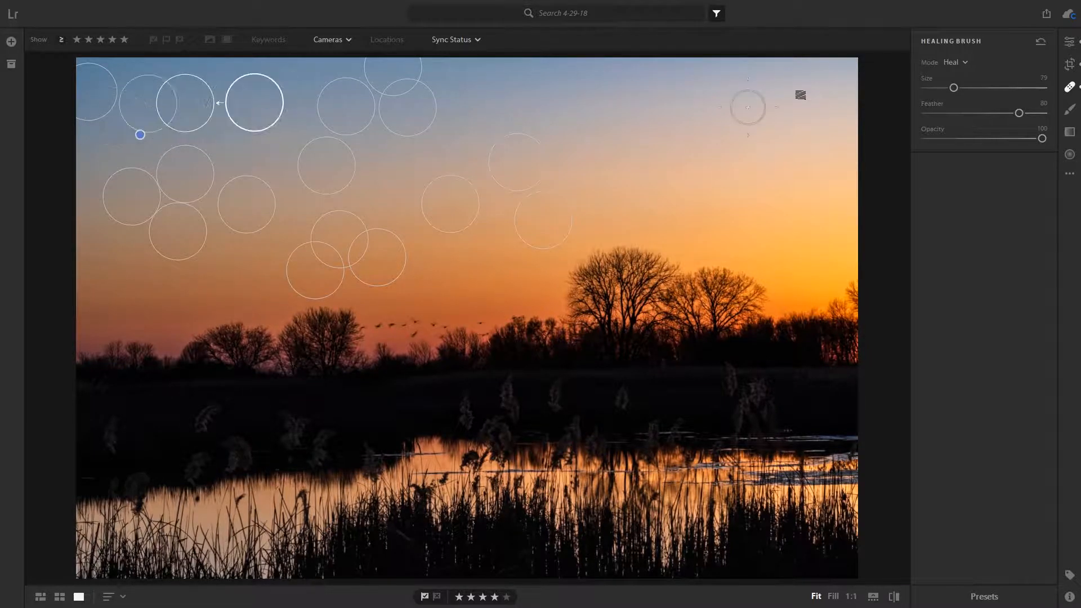
pyautogui.click(1073, 45)
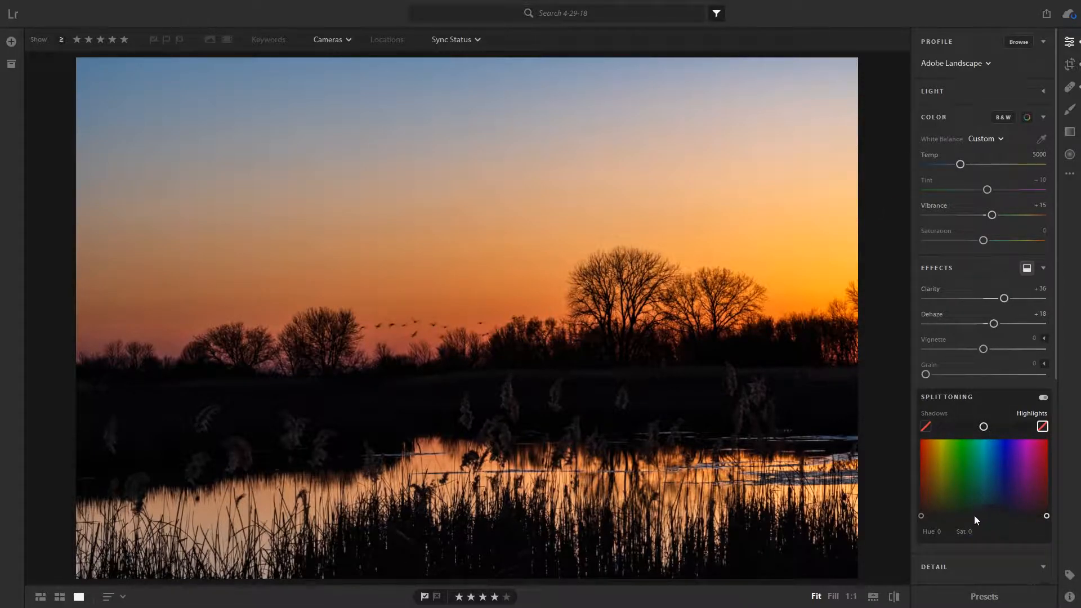
# Try a red highlight split tone at saturation 100, and settle on a very faint warm tint.
pyautogui.moveTo(968, 513); pyautogui.dragTo(932, 507)
pyautogui.moveTo(928, 508); pyautogui.dragTo(907, 383)
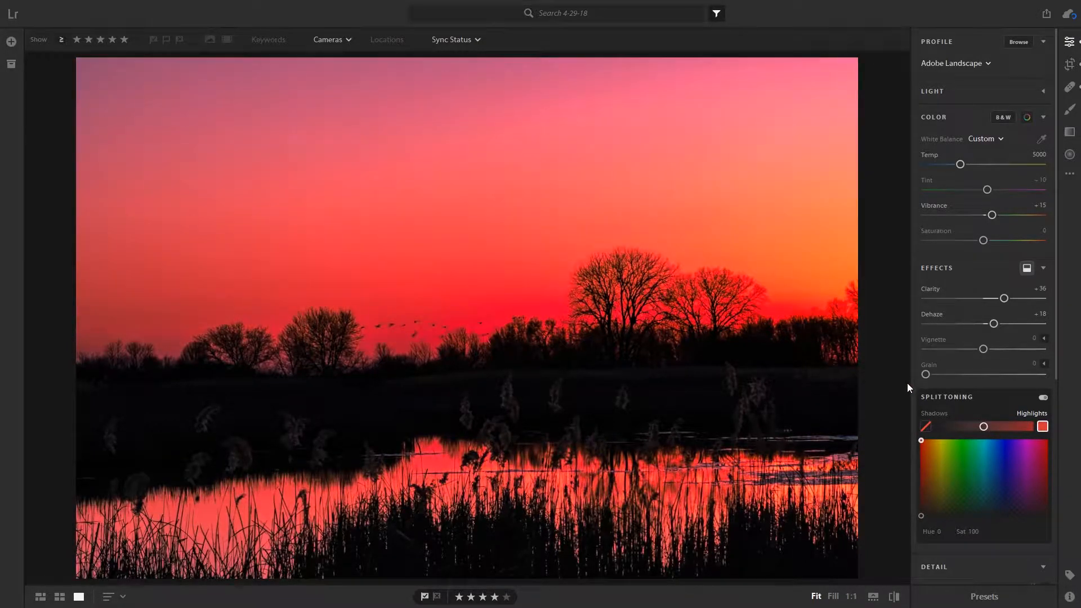
pyautogui.moveTo(922, 478); pyautogui.dragTo(929, 517)
# Tint the split-toning shadows with hue 33 and saturation 3, and shift the balance slightly toward the shadows.
pyautogui.click(928, 428)
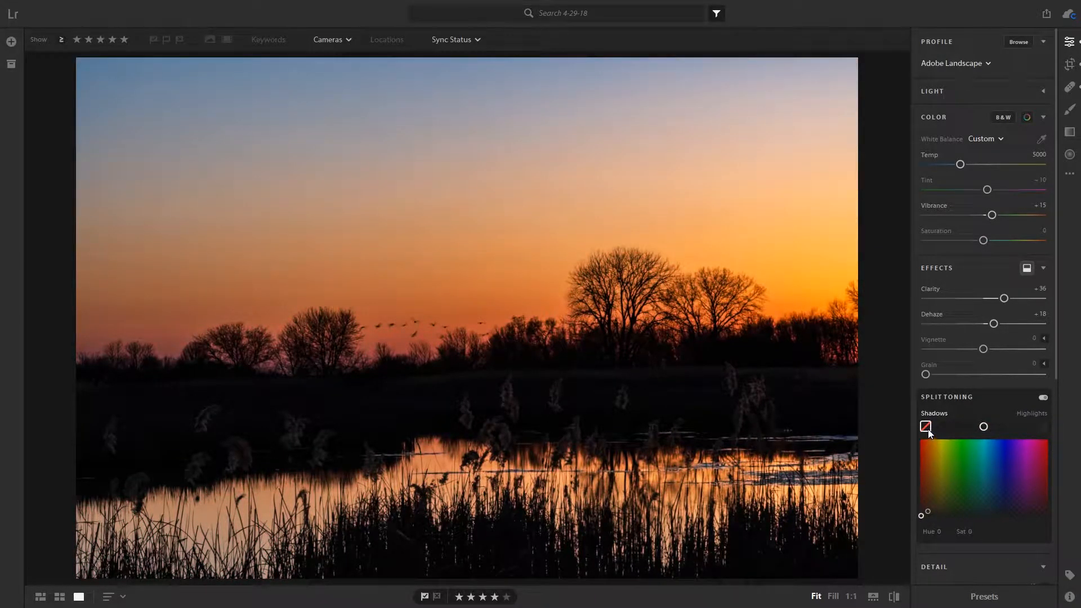
pyautogui.moveTo(932, 515)
pyautogui.mouseDown()
pyautogui.moveTo(1001, 509)
pyautogui.moveTo(952, 516)
pyautogui.mouseUp()
pyautogui.moveTo(984, 427)
pyautogui.mouseDown()
pyautogui.moveTo(975, 429)
pyautogui.moveTo(1000, 429)
pyautogui.moveTo(975, 426)
pyautogui.mouseUp()
# Set noise reduction to 16 and color noise reduction to 44, and inspect the reeds and water at 1:1.
pyautogui.scroll(-6, 943, 390)
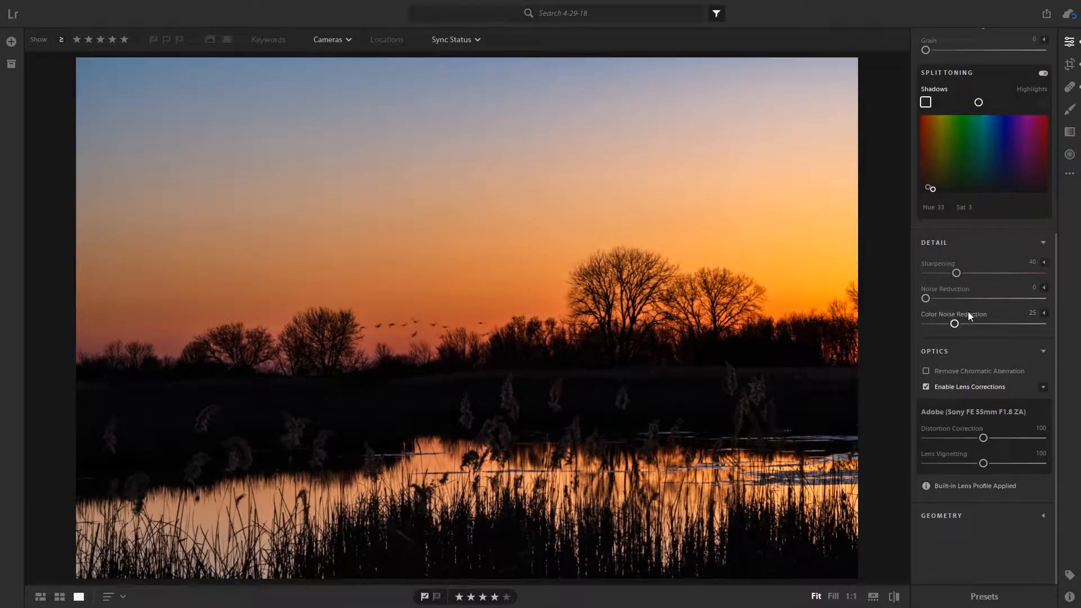
pyautogui.moveTo(925, 298); pyautogui.dragTo(976, 323)
pyautogui.click(535, 484)
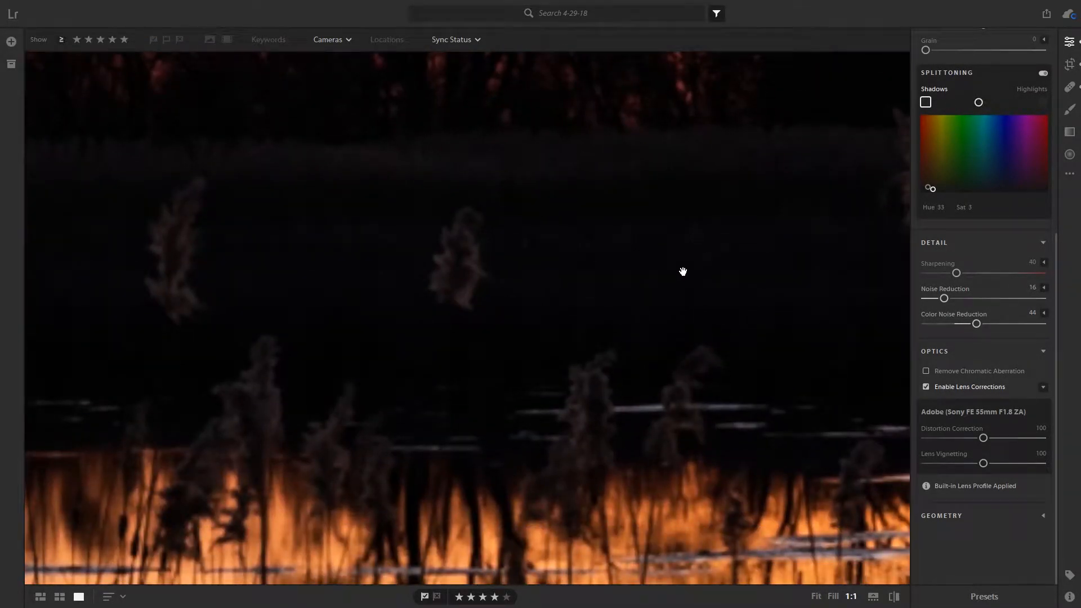
pyautogui.scroll(-5, 690, 343)
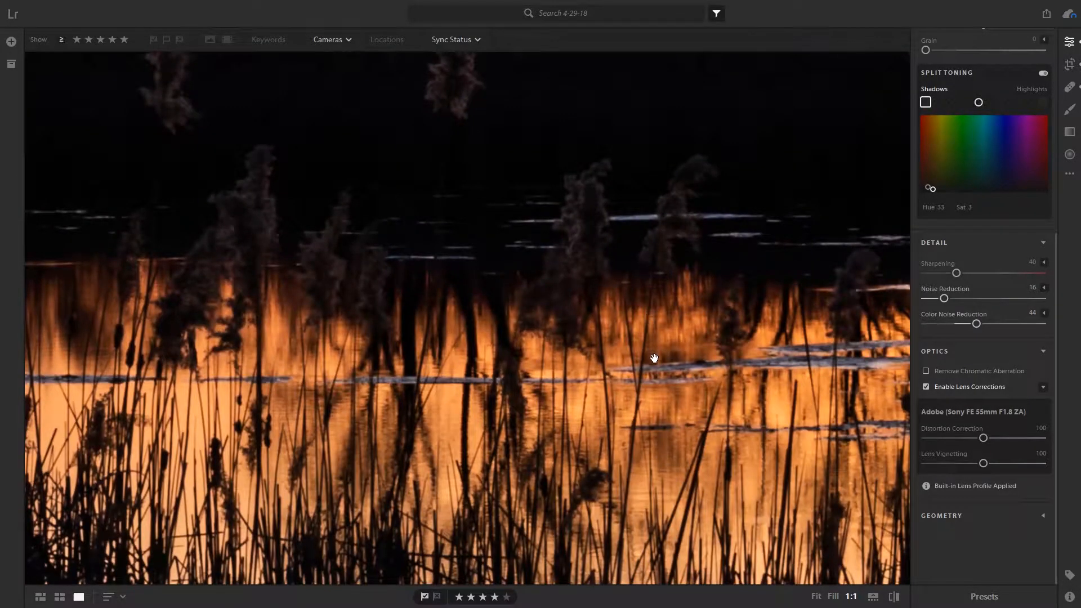
pyautogui.click(722, 352)
# Collapse the optics, detail and effects settings, keeping only the color settings expanded.
pyautogui.moveTo(978, 433)
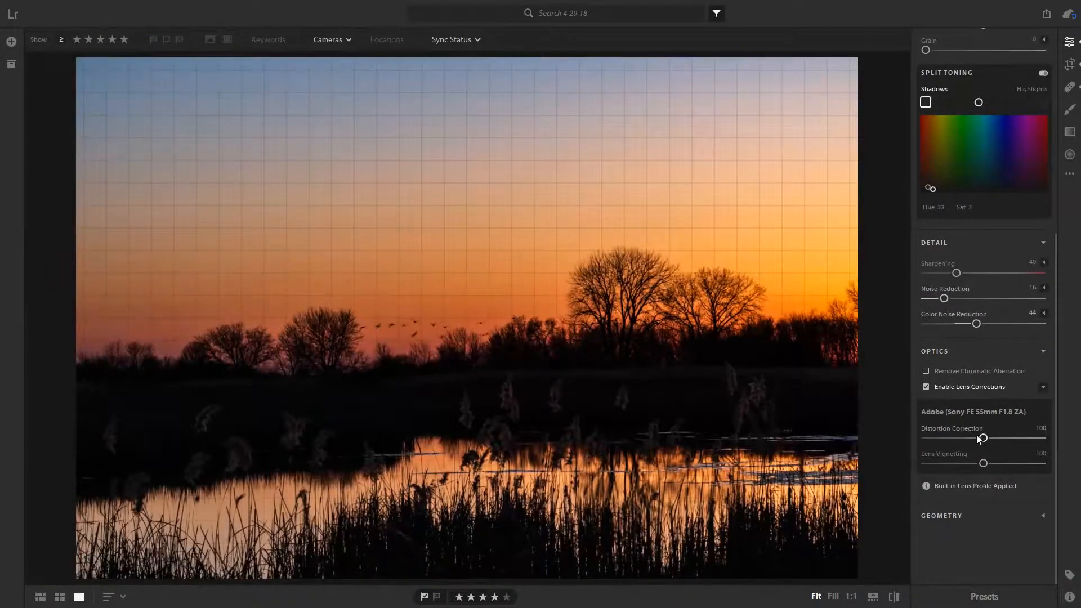
pyautogui.click(953, 346)
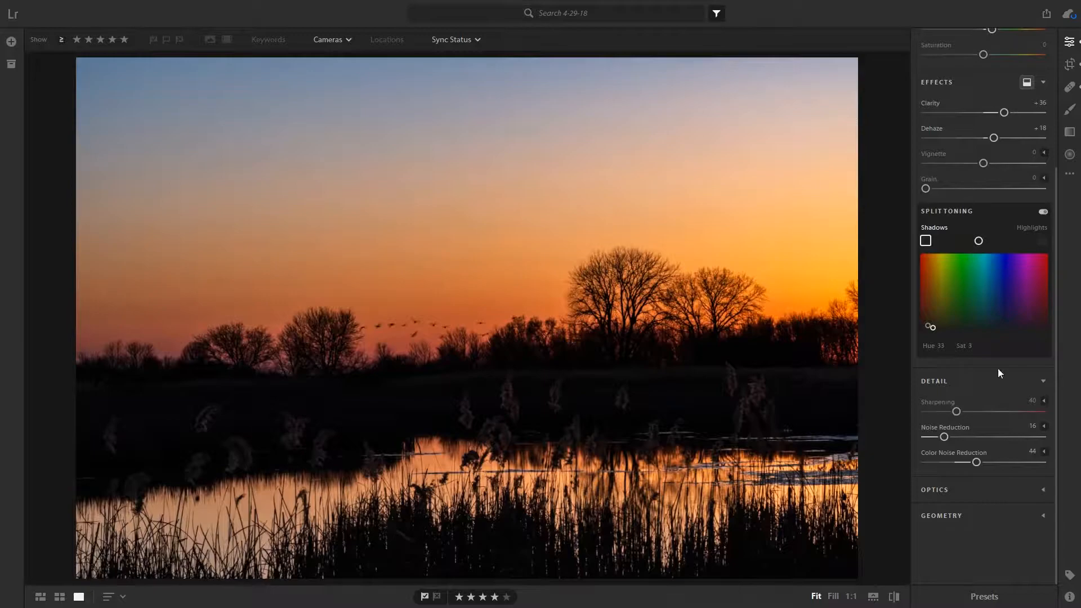
pyautogui.scroll(5, 987, 416)
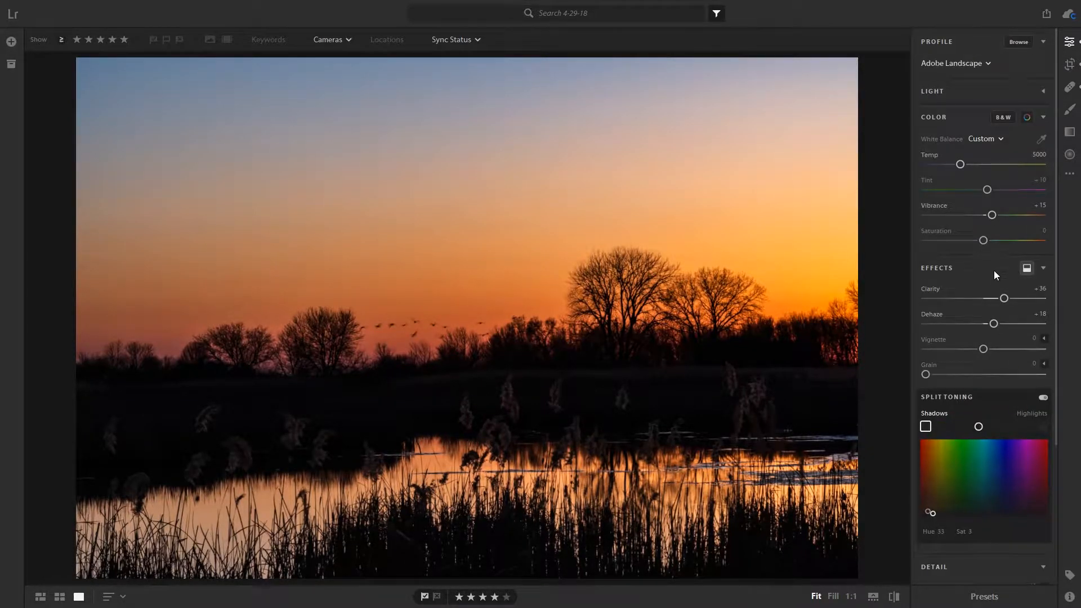
pyautogui.click(968, 268)
pyautogui.click(956, 119)
pyautogui.click(937, 172)
pyautogui.click(940, 118)
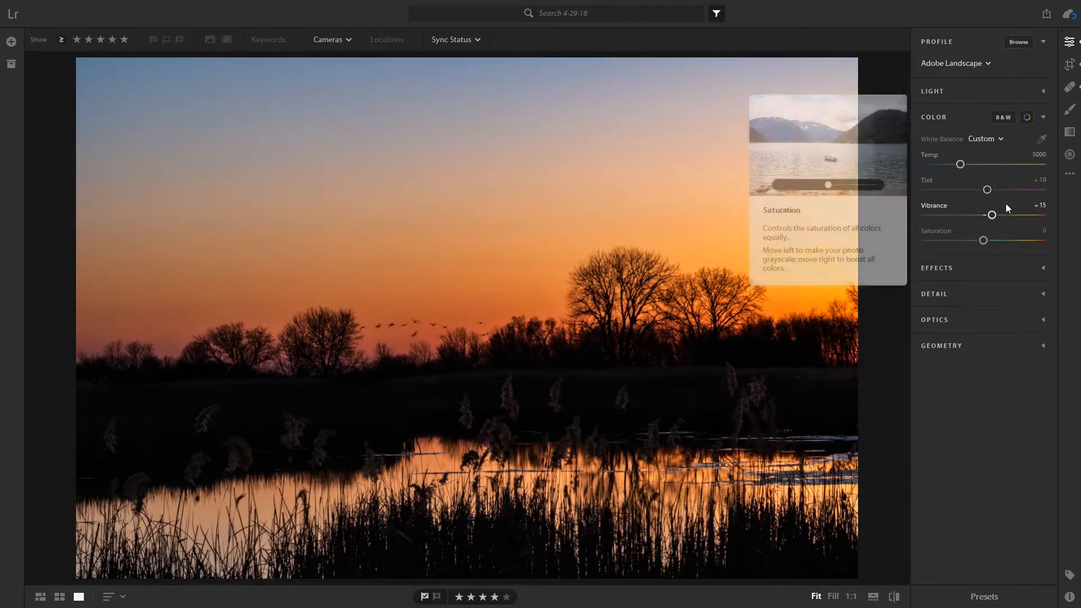
# Try a vibrance of +10, settle on +5, and compare the edited photo with the original.
pyautogui.click(991, 215)
pyautogui.write('10')
pyautogui.press('Return')
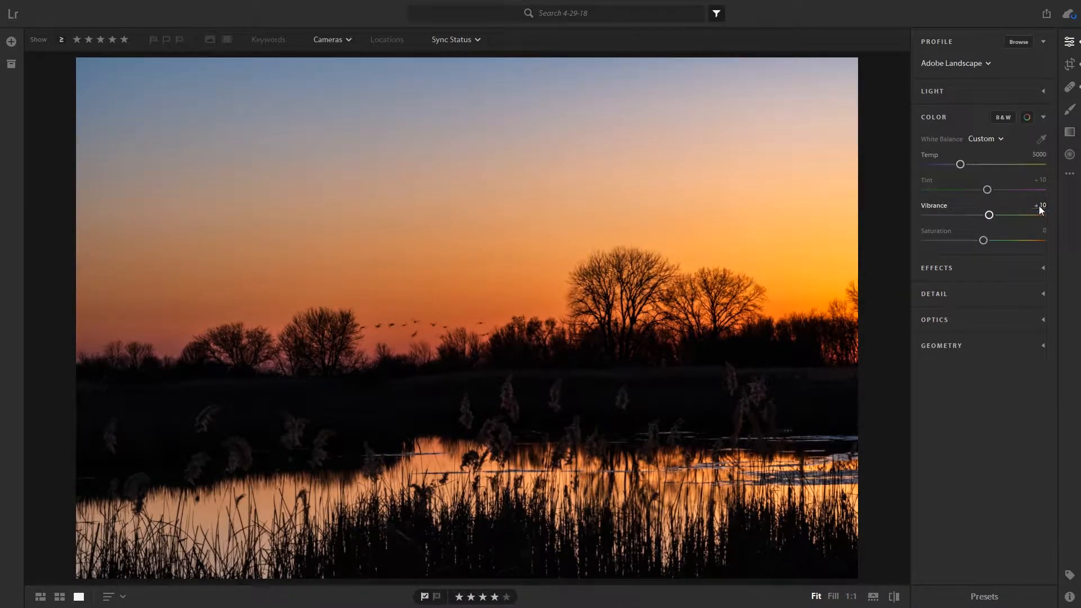
pyautogui.click(1039, 205)
pyautogui.write('5')
pyautogui.press('Return')
pyautogui.press('\\')
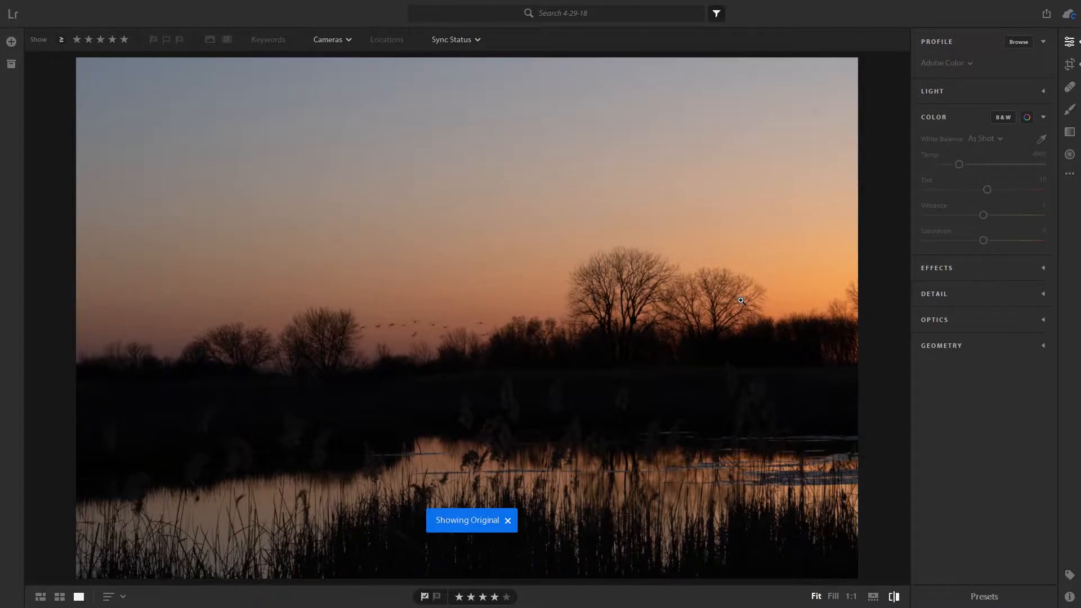
pyautogui.press('\\')
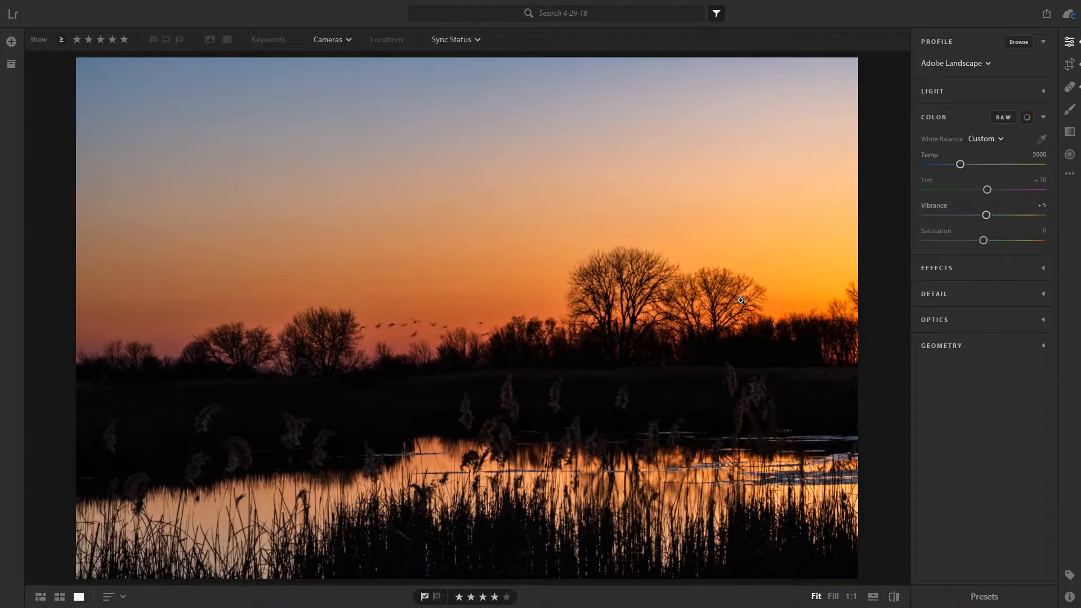
# View the save options for a full-size JPEG without saving, and compare the original with the edited landscape again.
pyautogui.rightClick(513, 175)
pyautogui.click(526, 181)
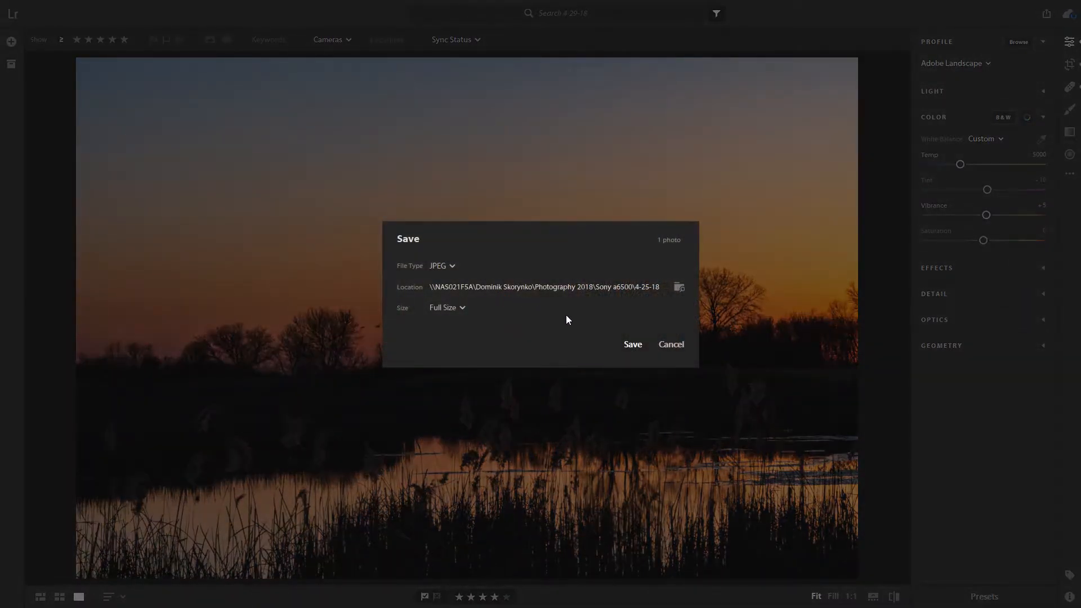
pyautogui.click(665, 345)
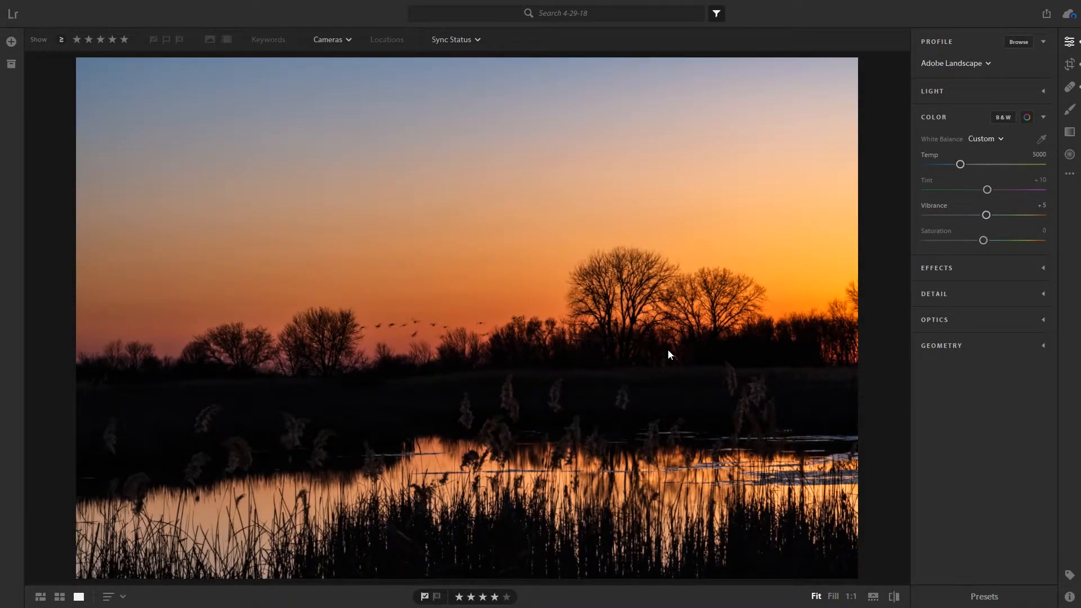
pyautogui.press('\\')
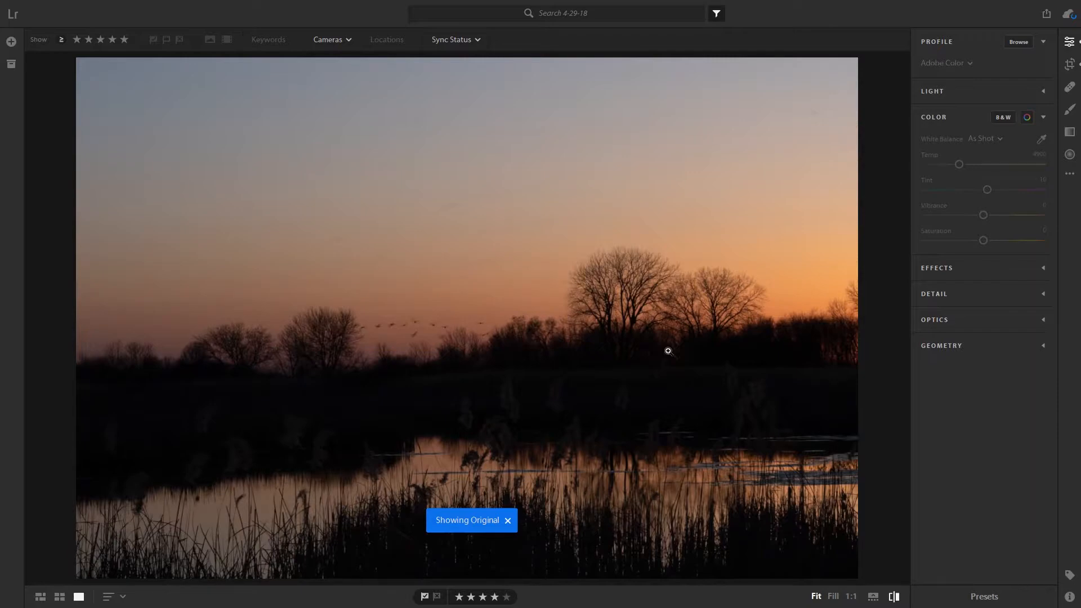
pyautogui.press('\\')
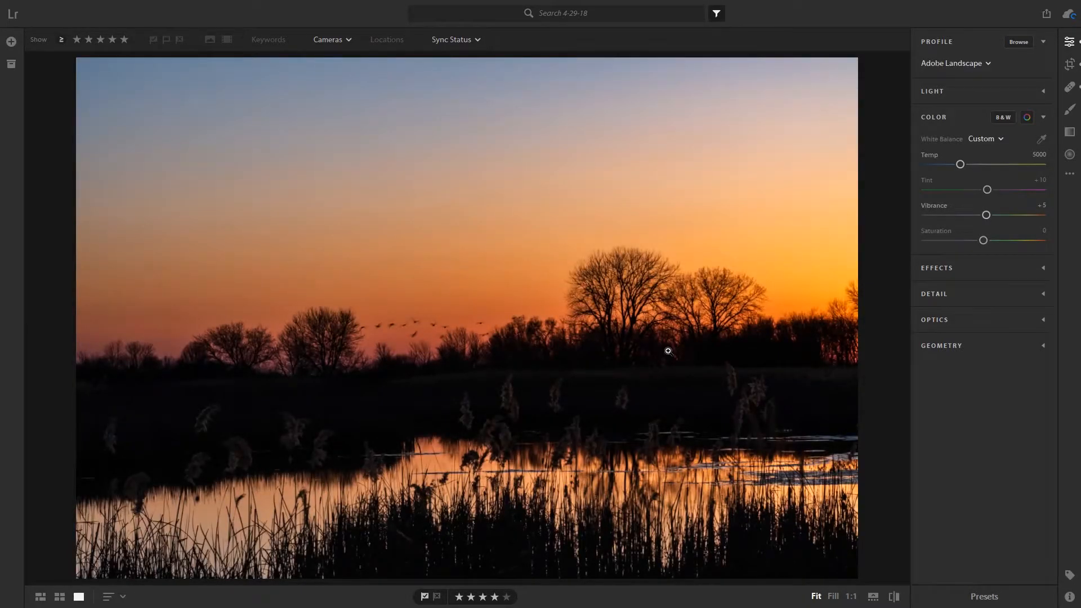